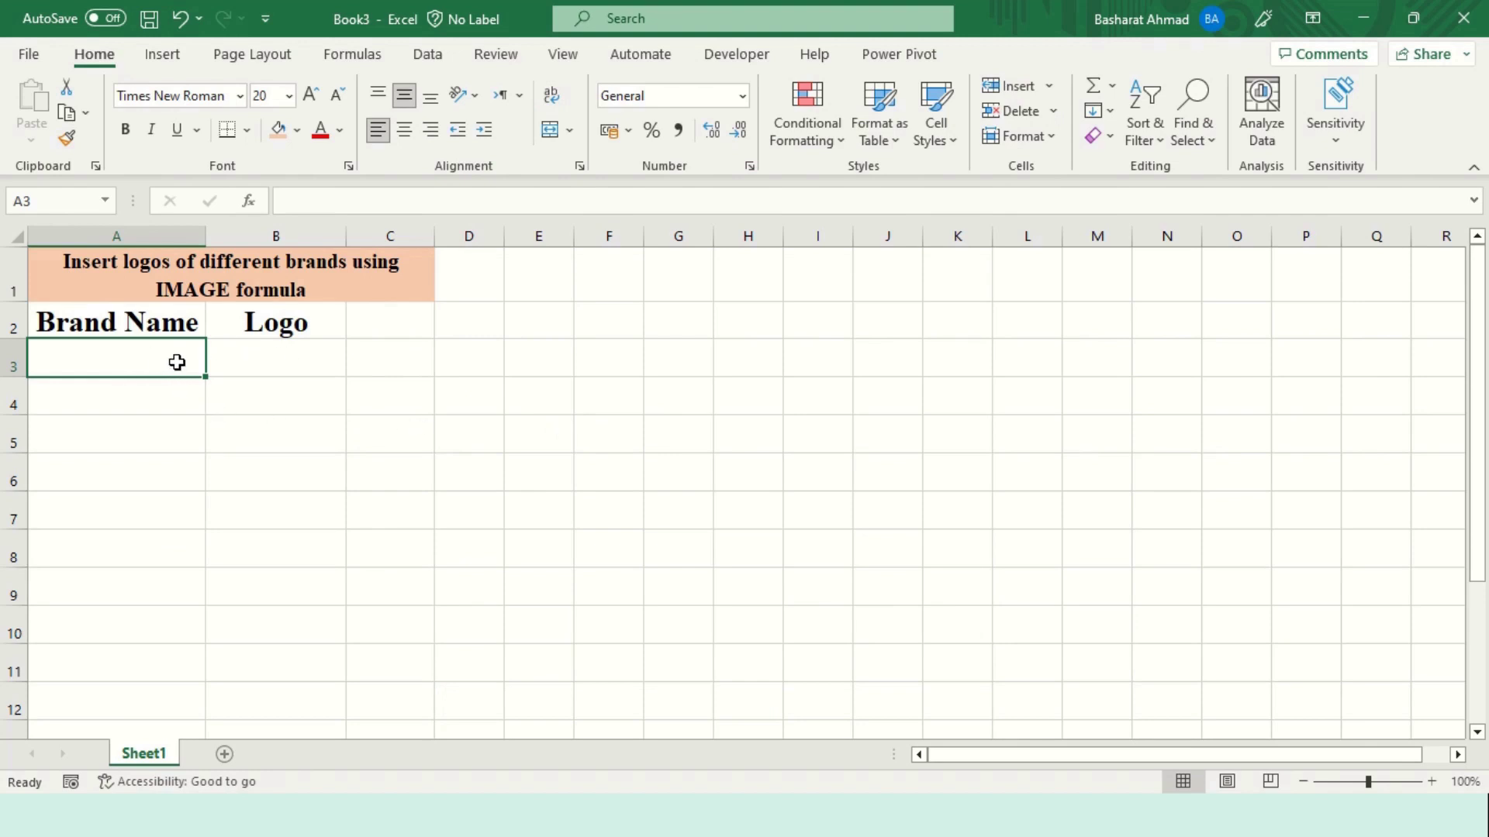
pyautogui.write('what')
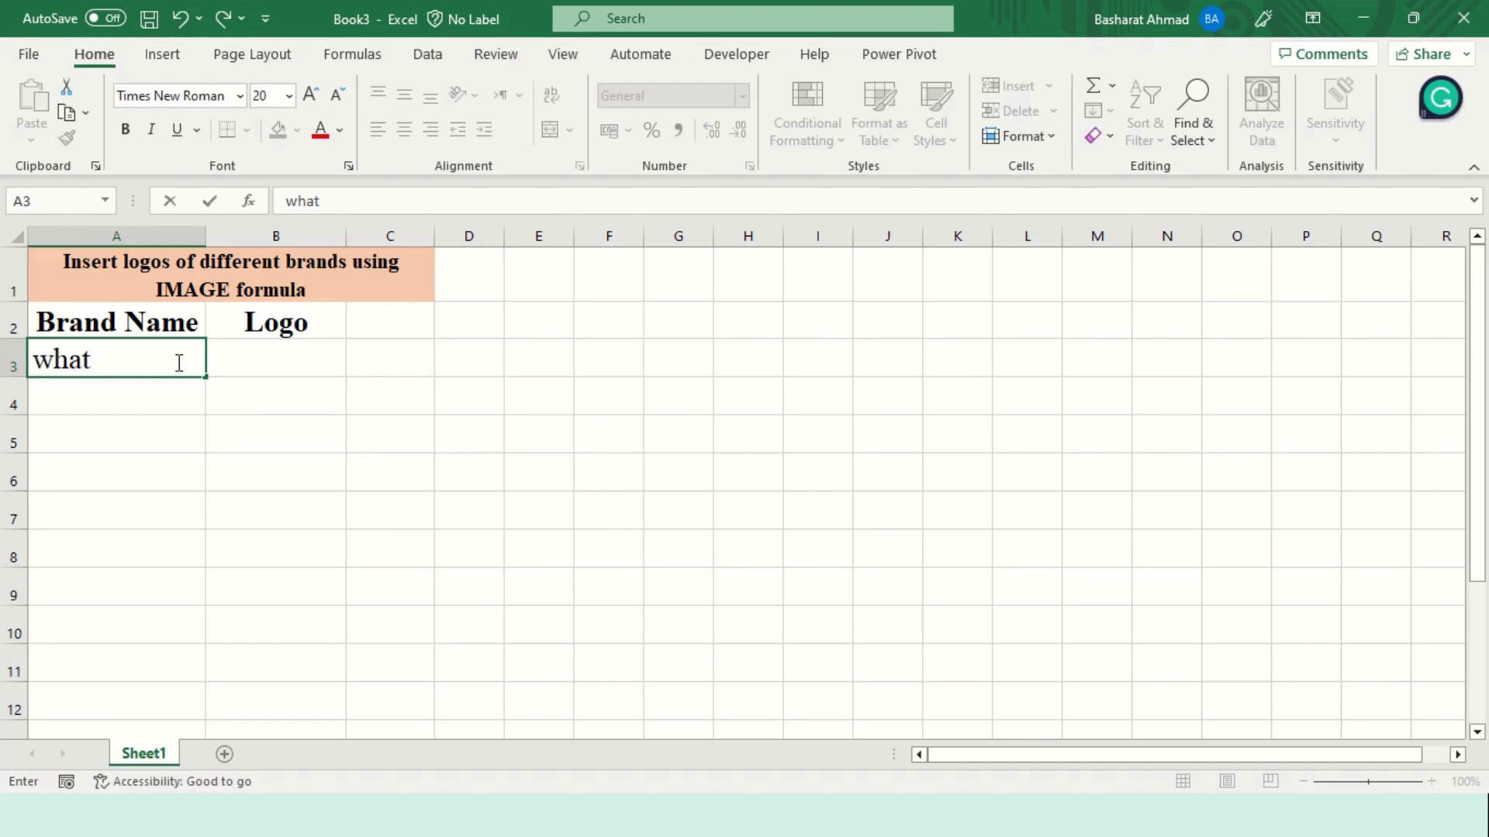
pyautogui.write('sapp')
# Enter 'whatsapp' as the first brand in A3 and move to B3.
pyautogui.press('Tab')
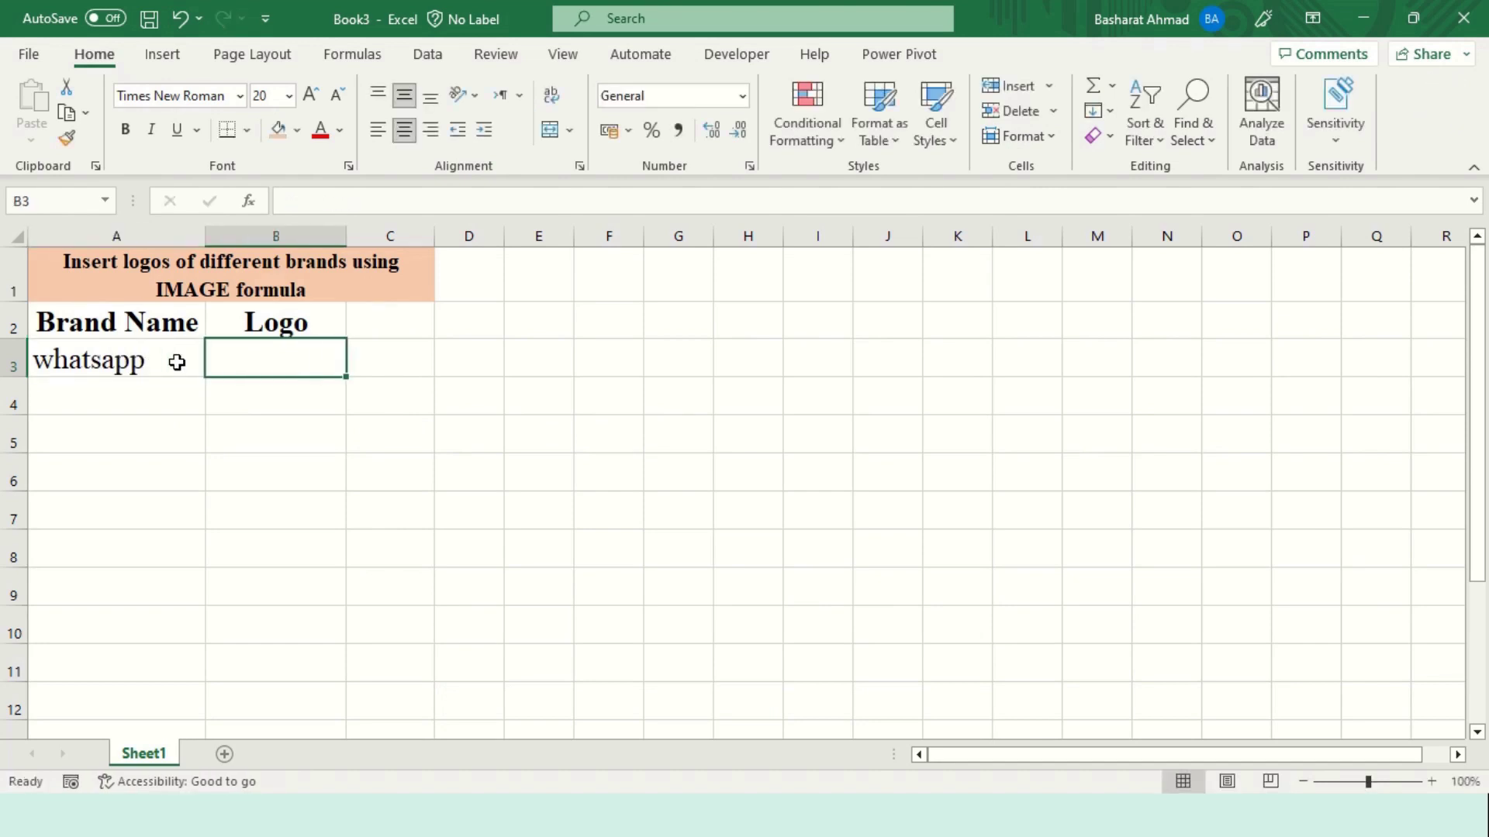
pyautogui.write('=')
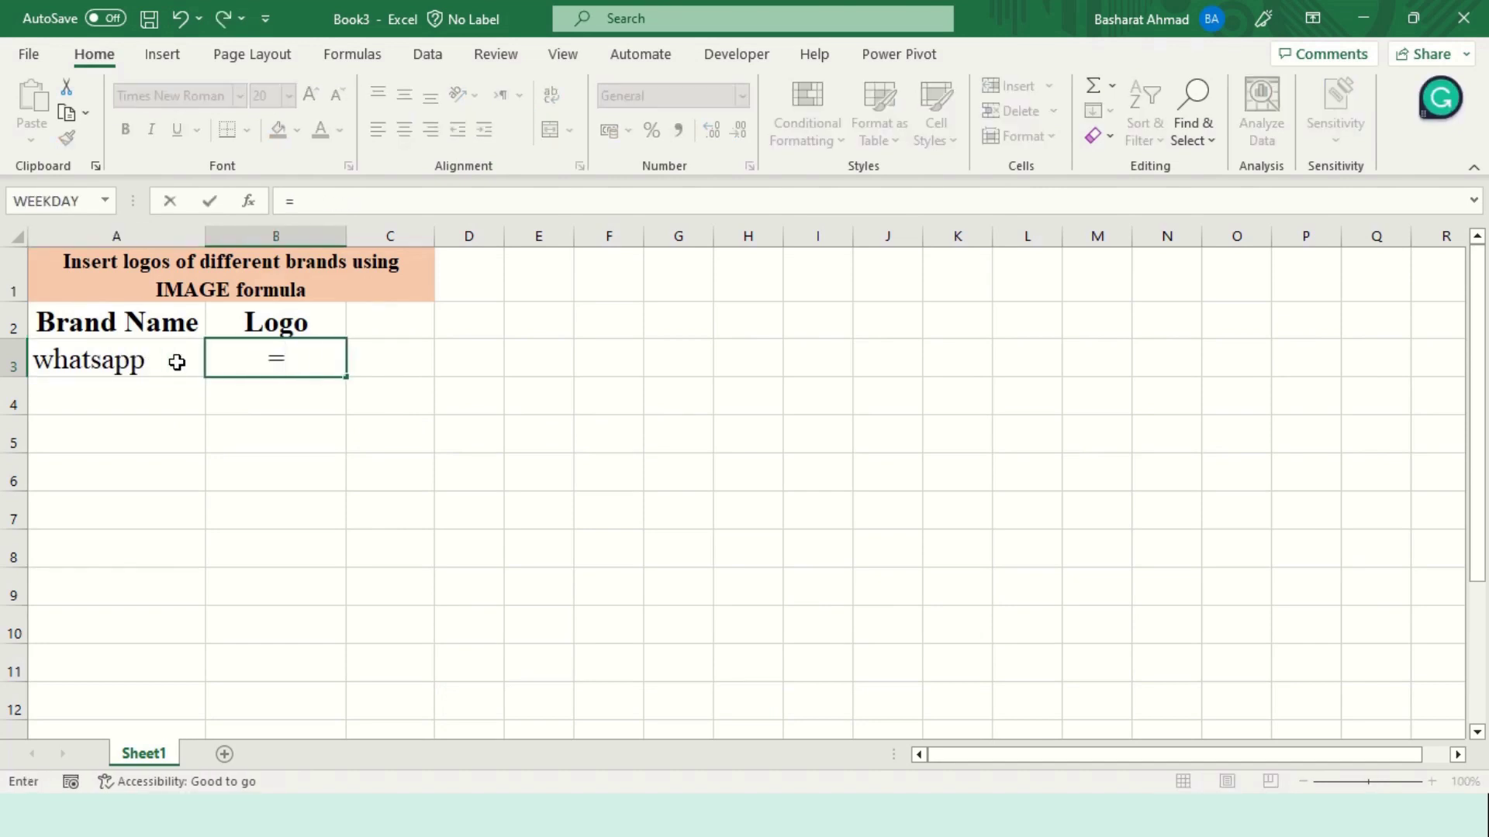
pyautogui.write('IMAGE')
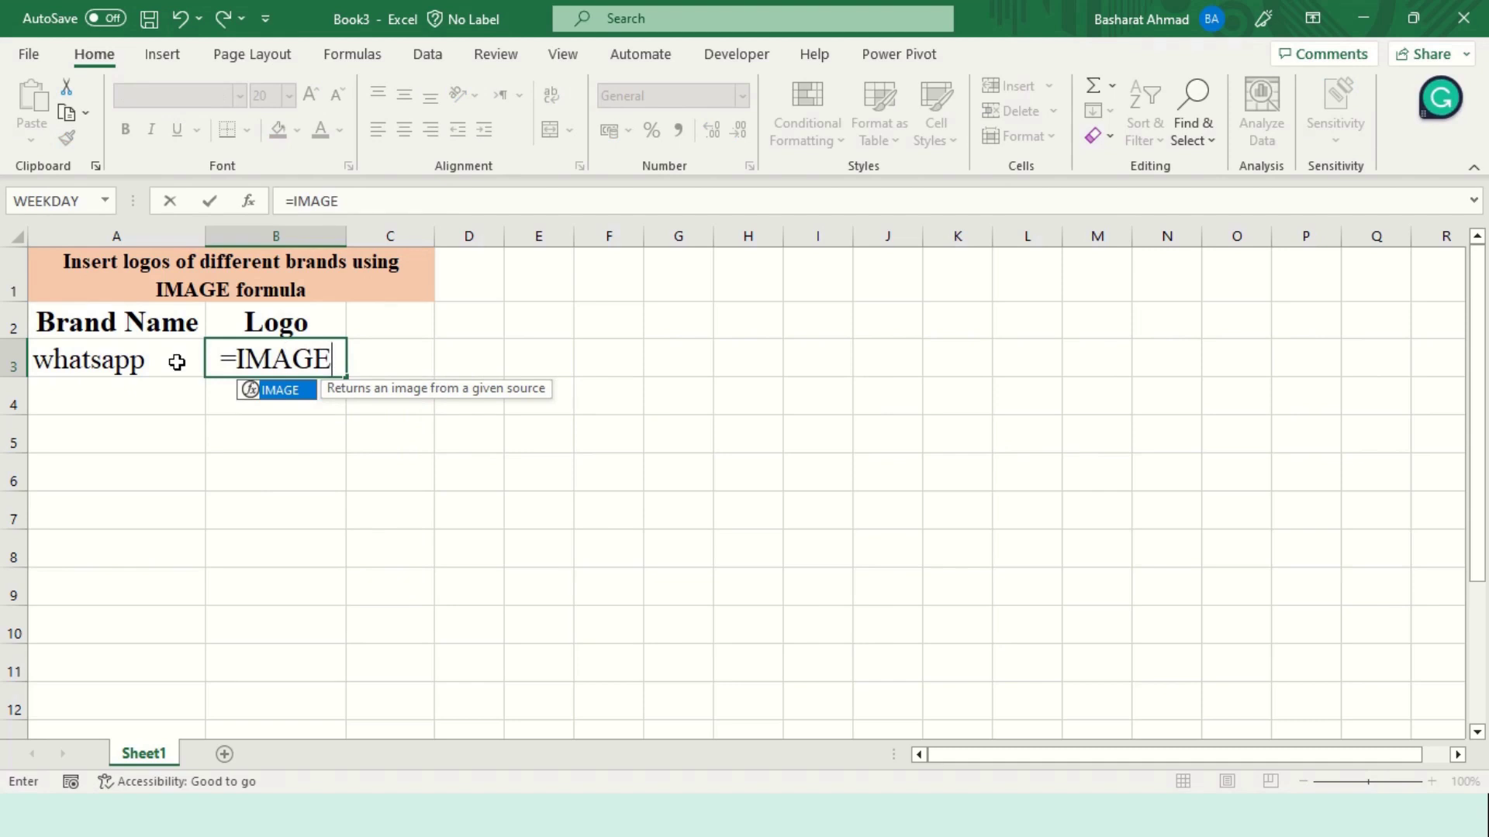
pyautogui.write('(')
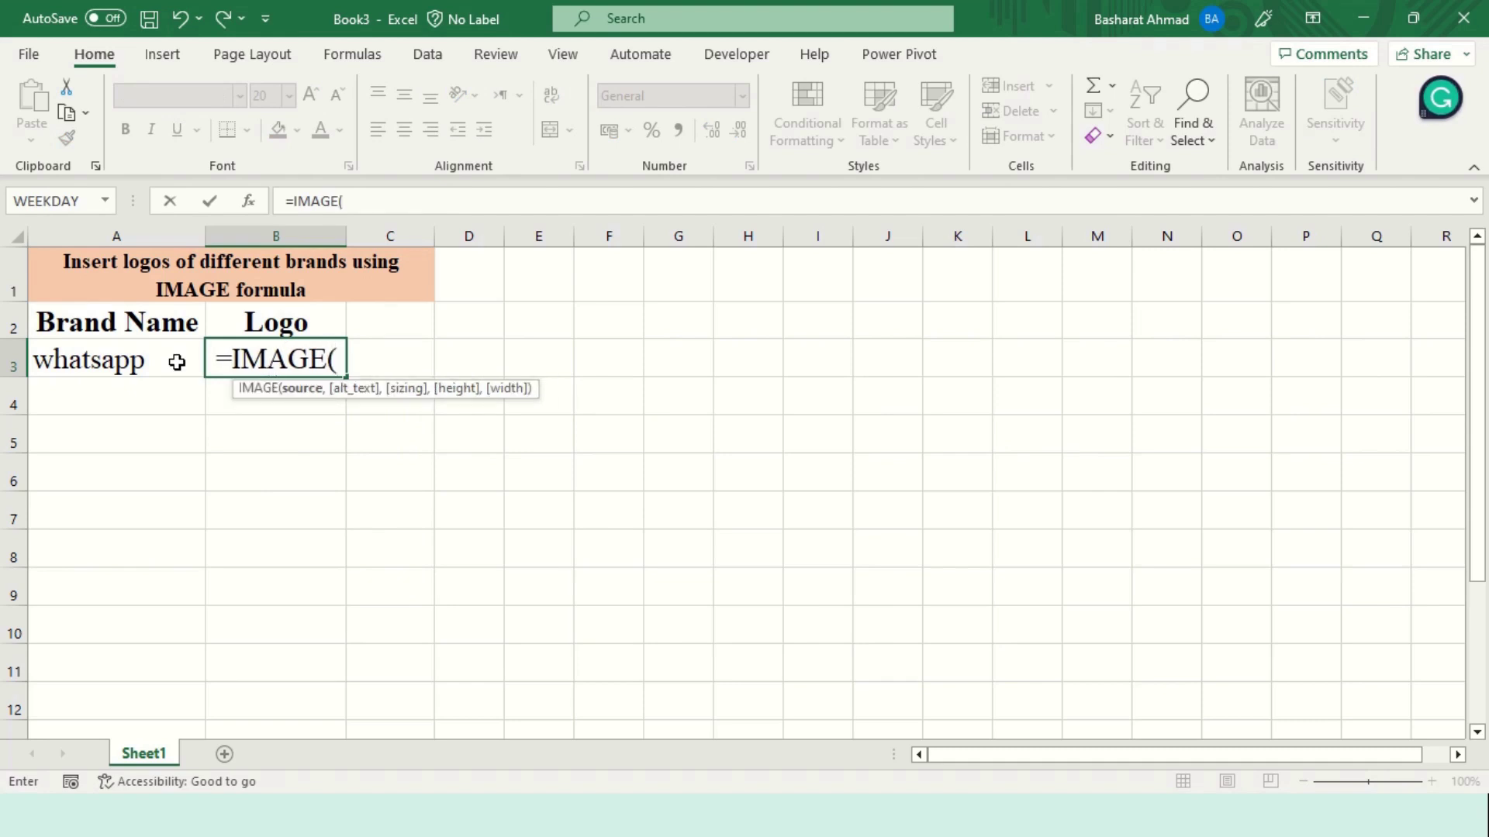
pyautogui.write('co')
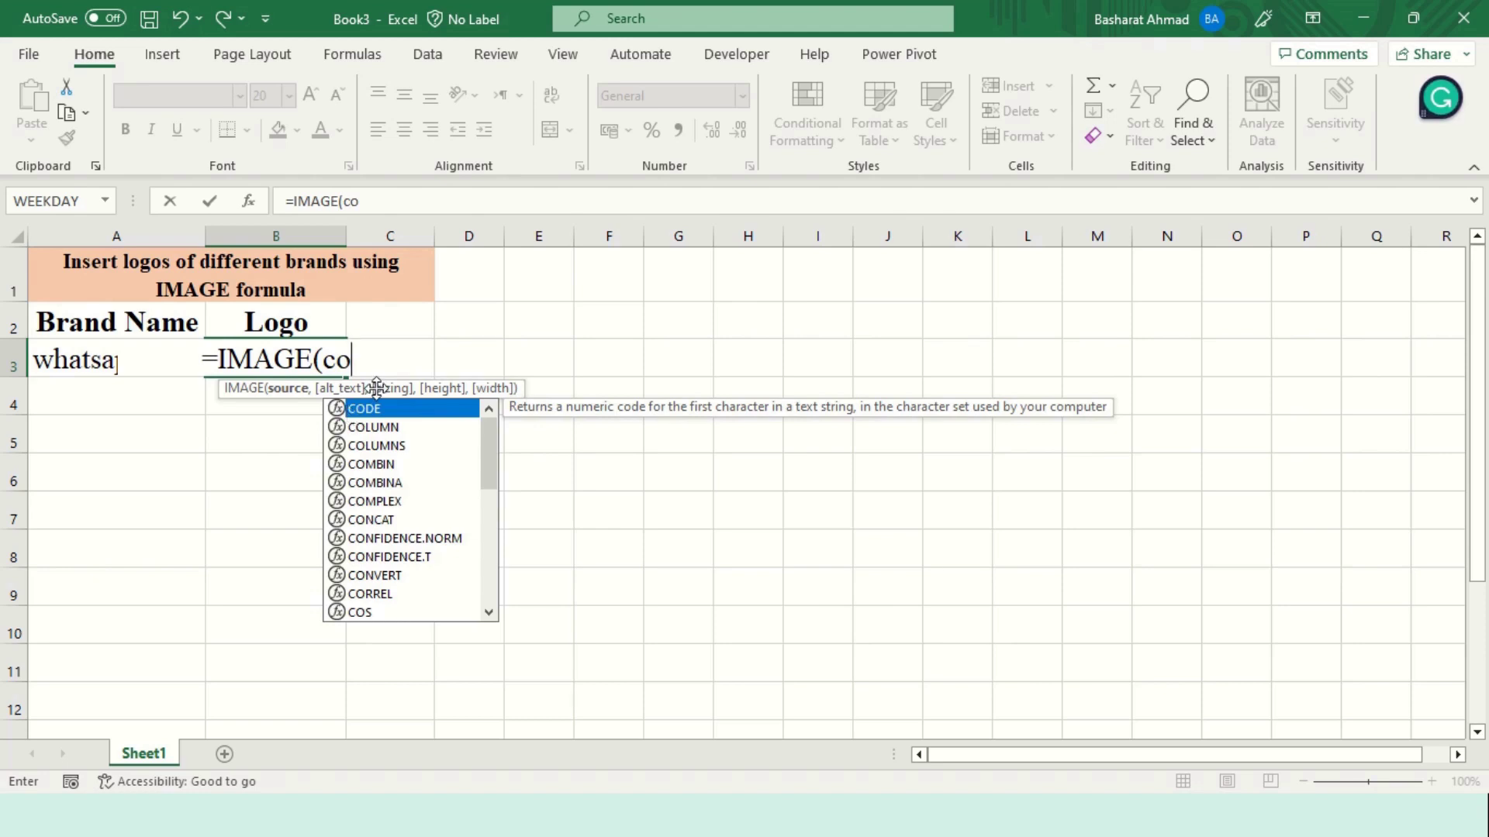
pyautogui.write('nc')
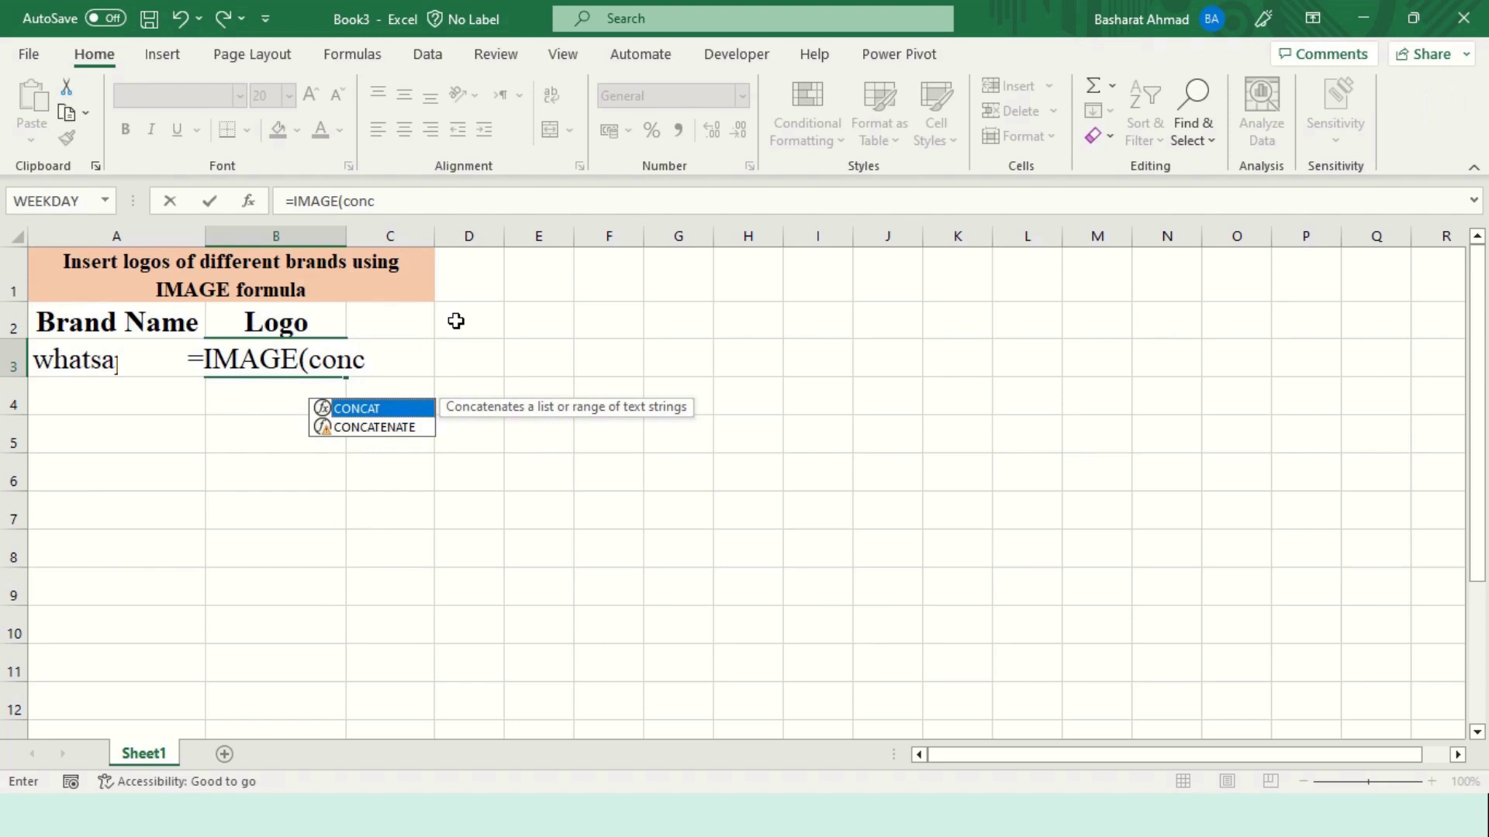
pyautogui.doubleClick(375, 408)
pyautogui.write('"')
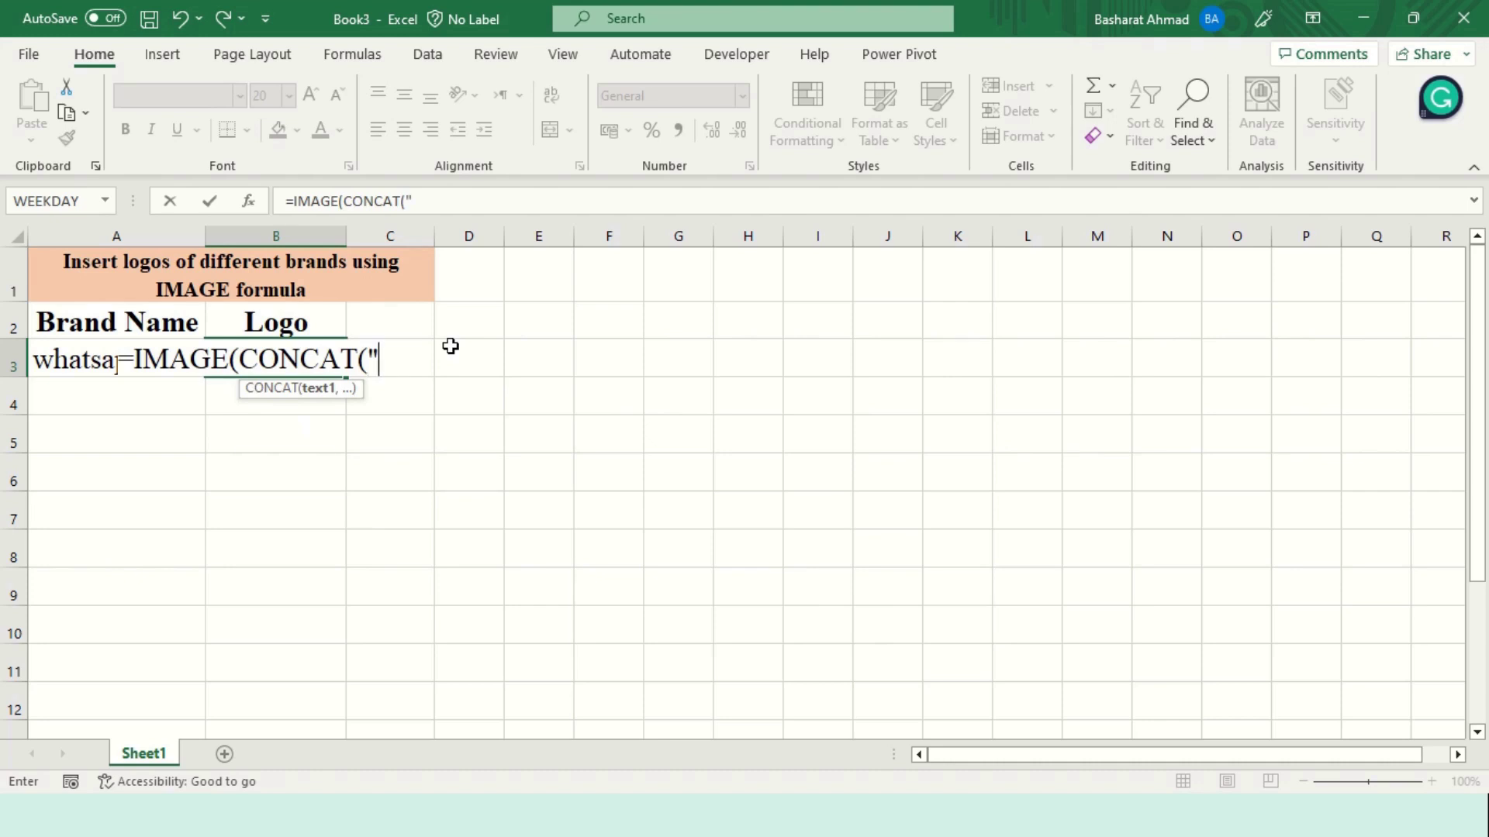
pyautogui.write('htt')
pyautogui.write('ps')
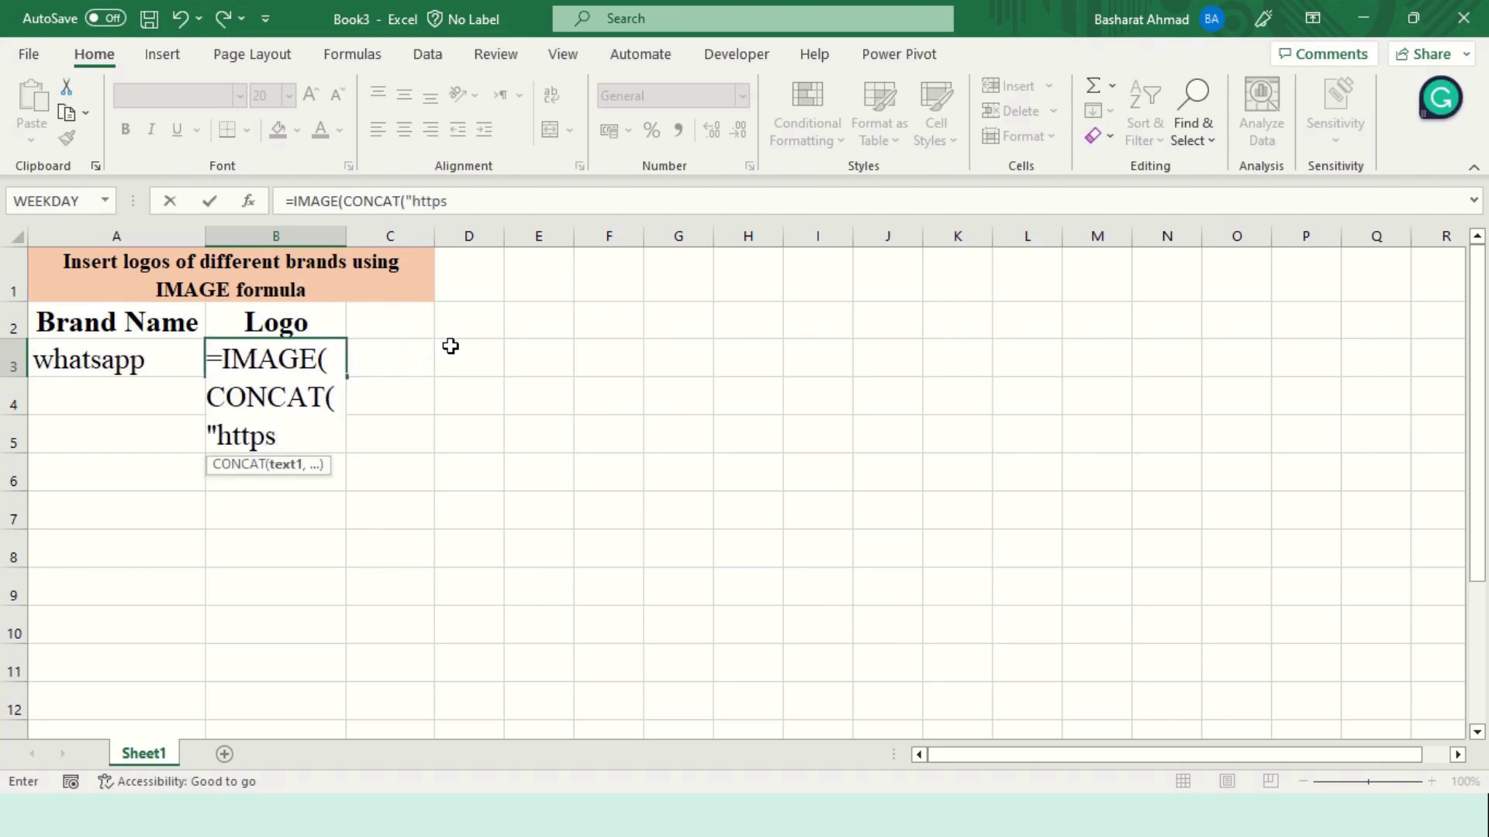
pyautogui.write('://')
pyautogui.write('logo')
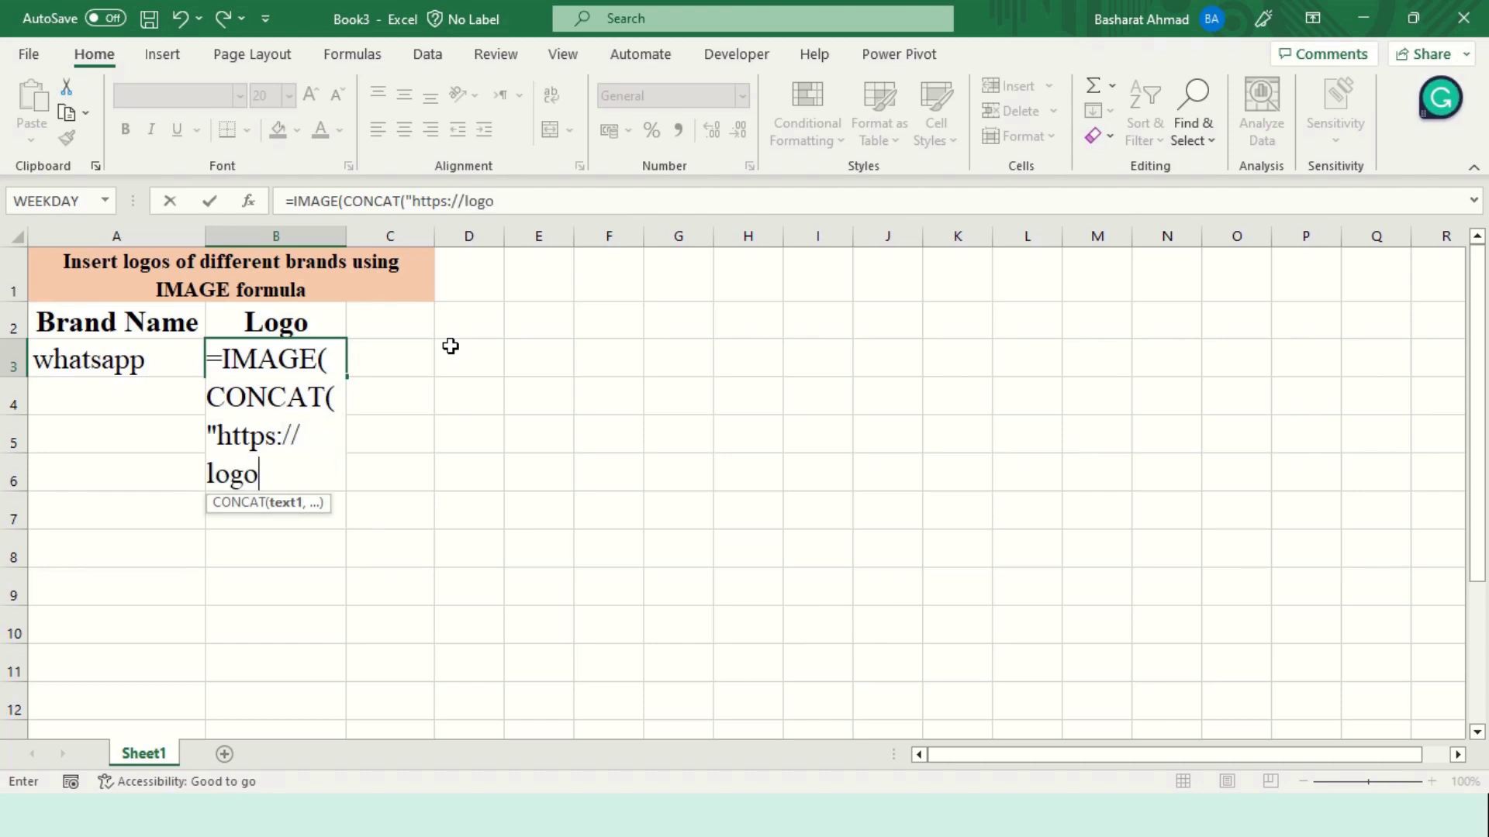
pyautogui.write('.clearb')
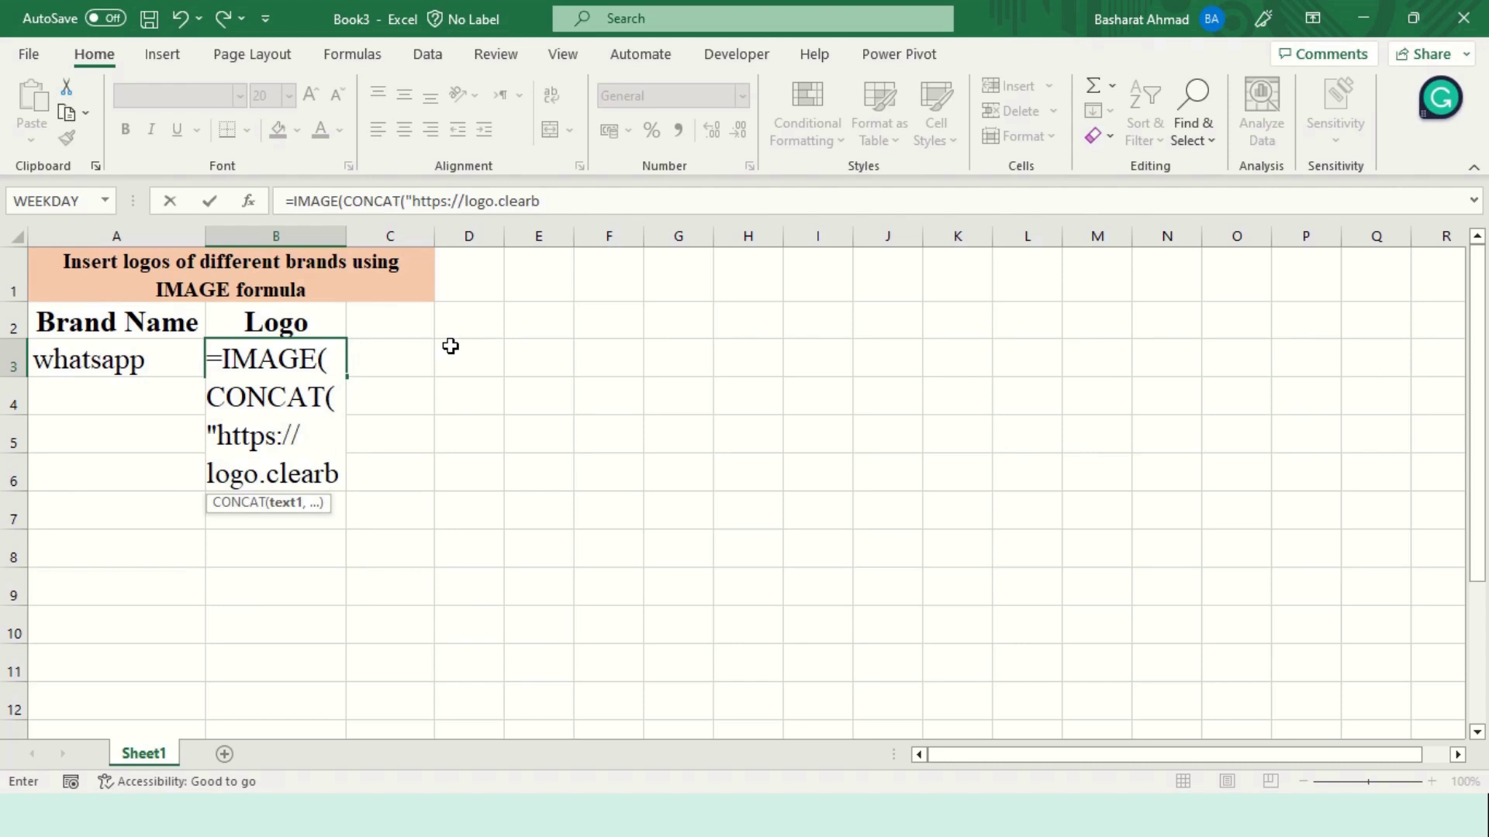
pyautogui.write('it.c')
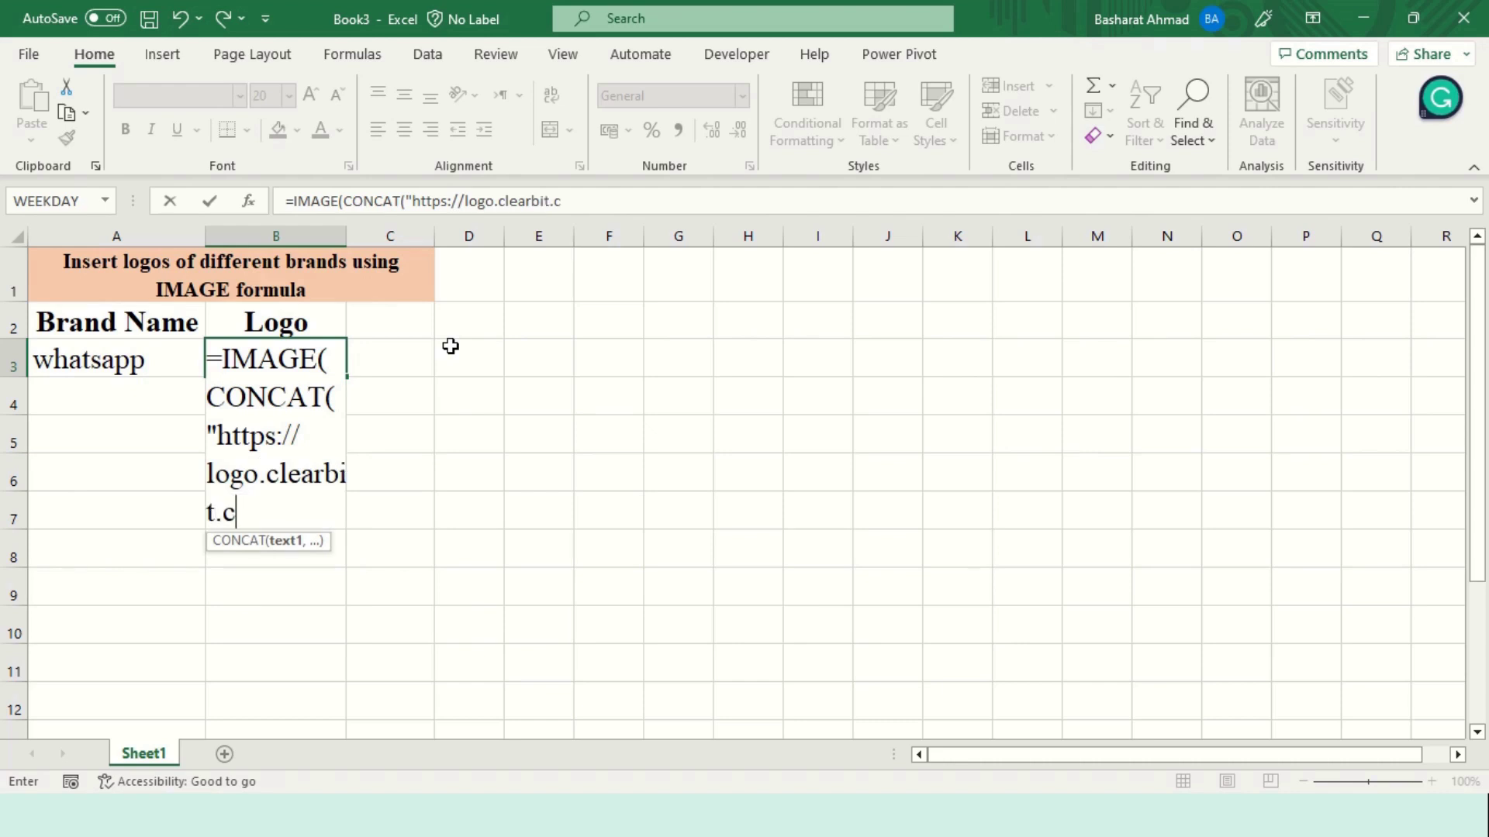
pyautogui.write('om/')
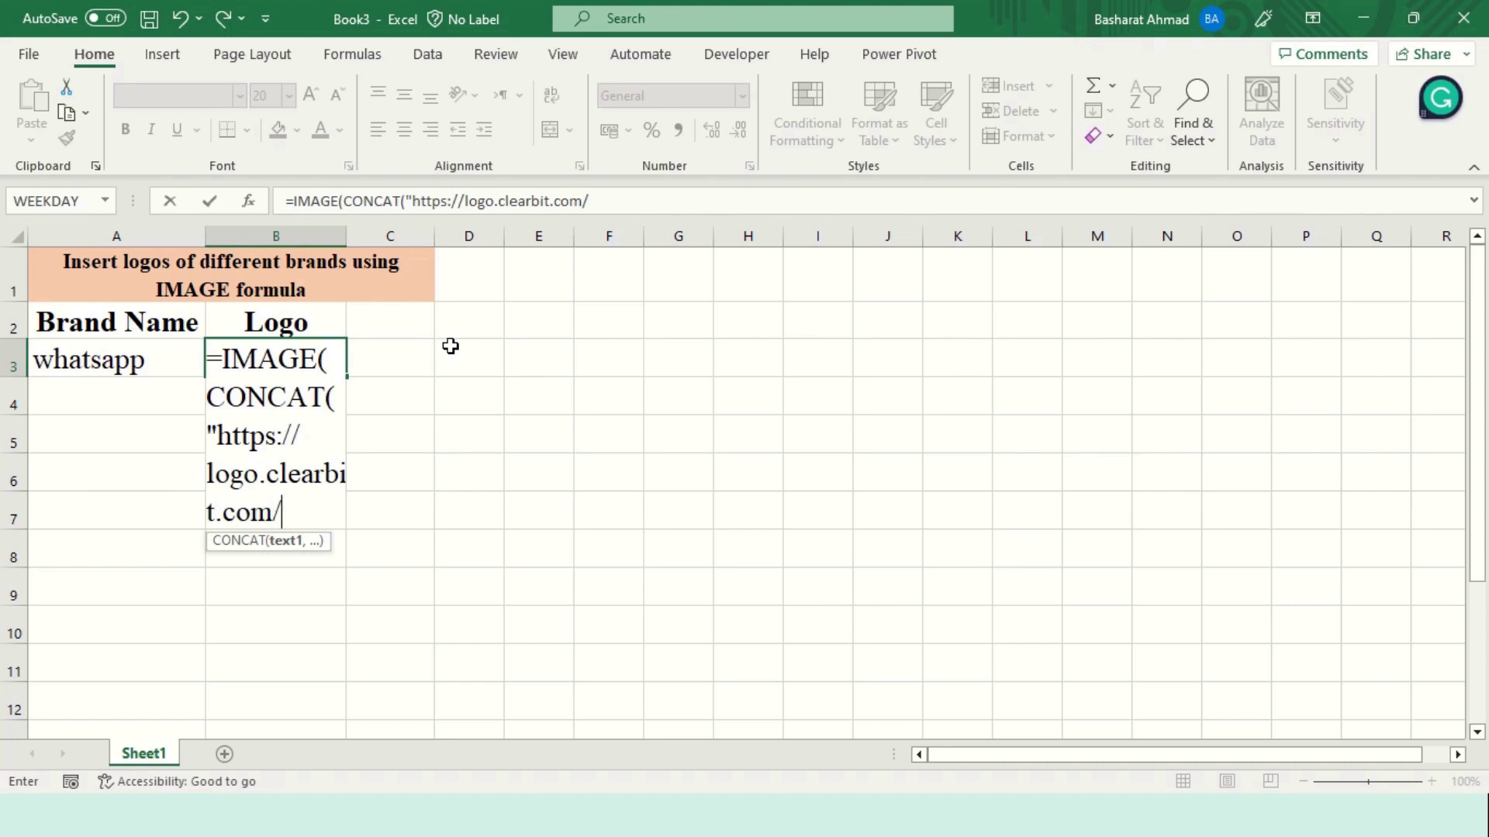
pyautogui.write('",')
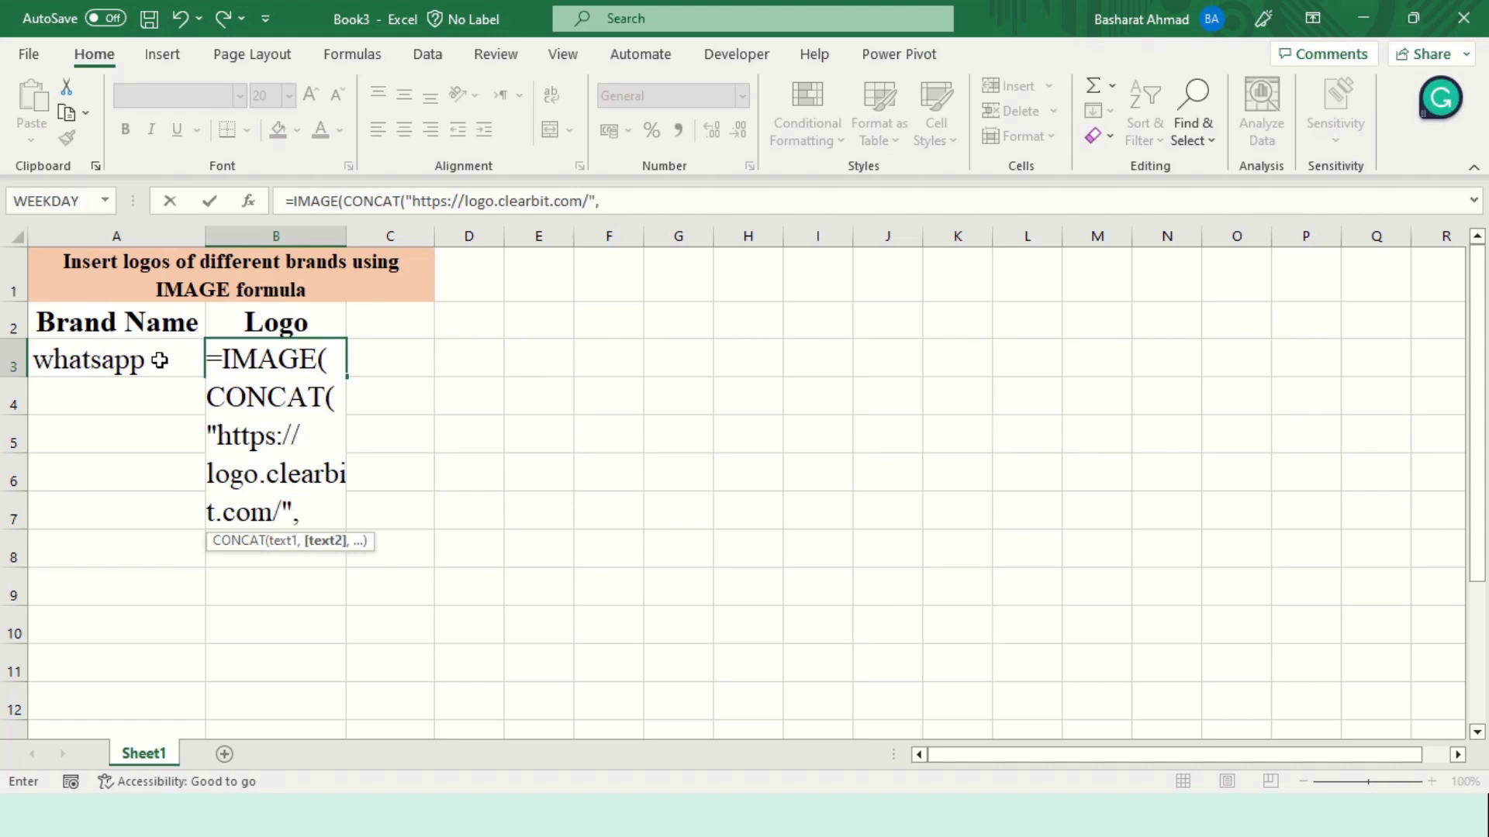
# Complete the formula with A3 and ".com" so B3 shows the WhatsApp logo.
pyautogui.click(159, 361)
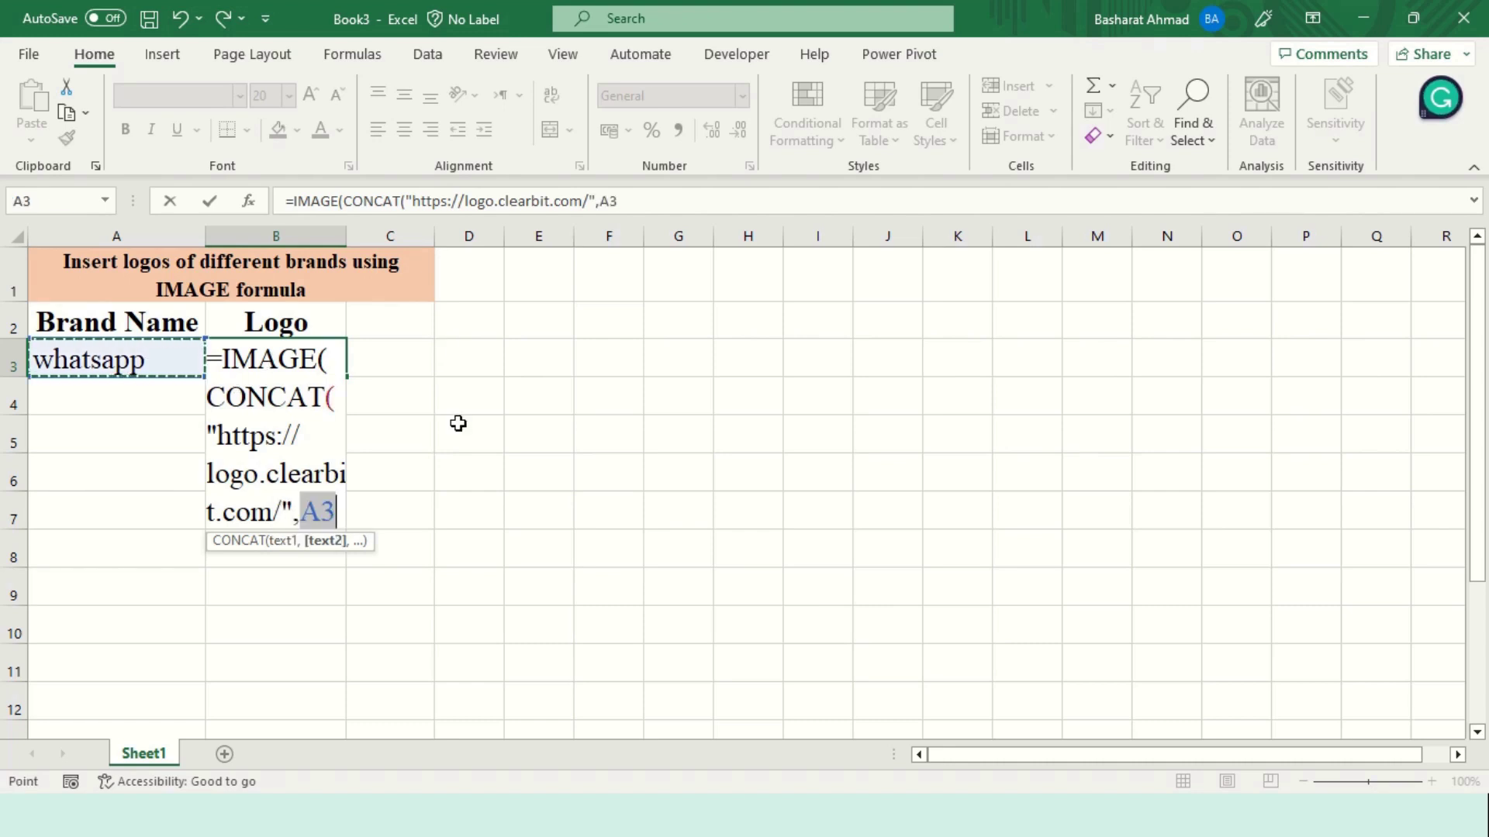
pyautogui.write(',')
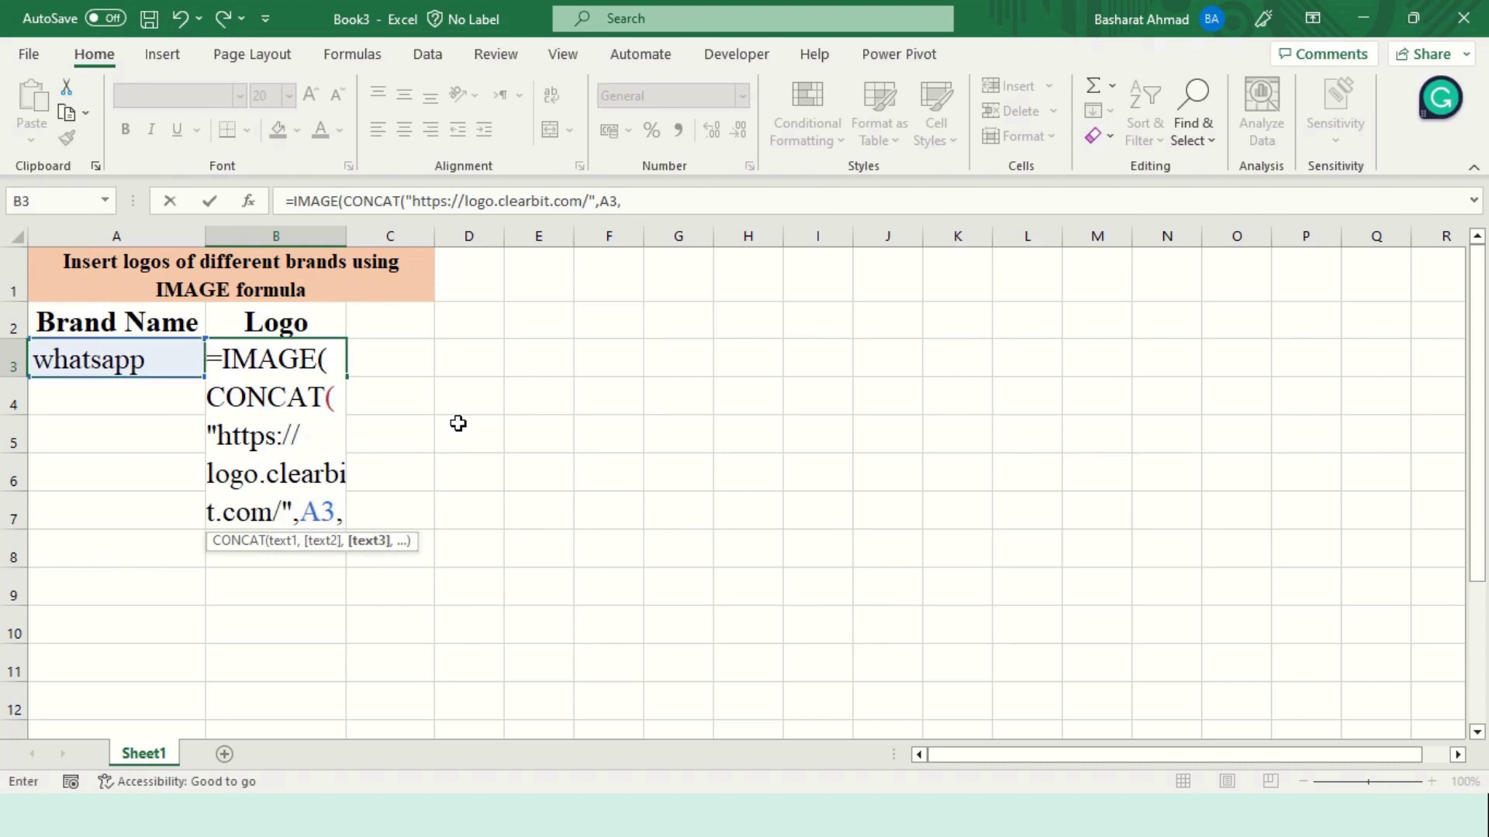
pyautogui.write('".c')
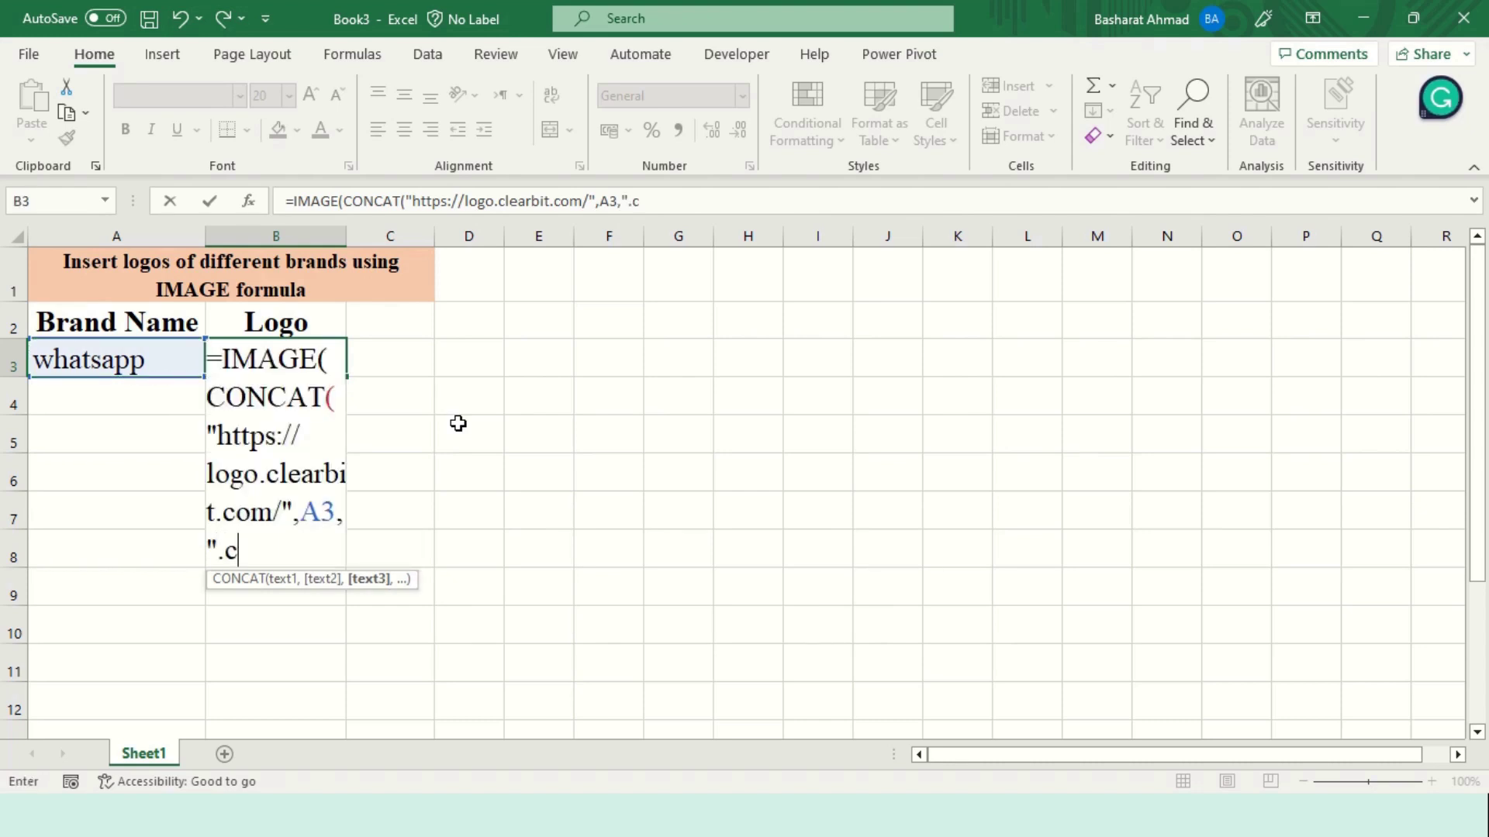
pyautogui.write('om"')
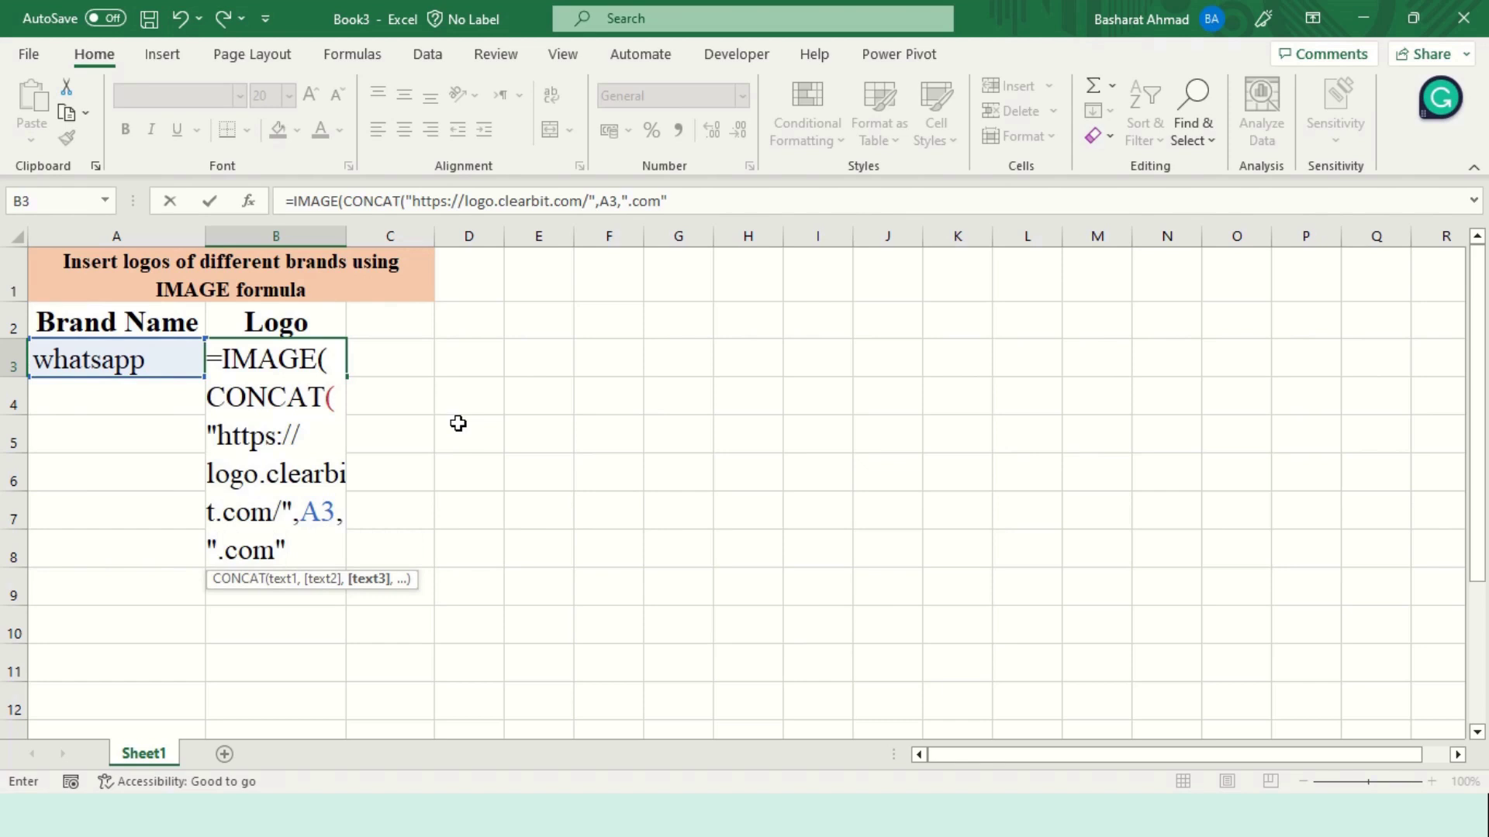
pyautogui.write('))')
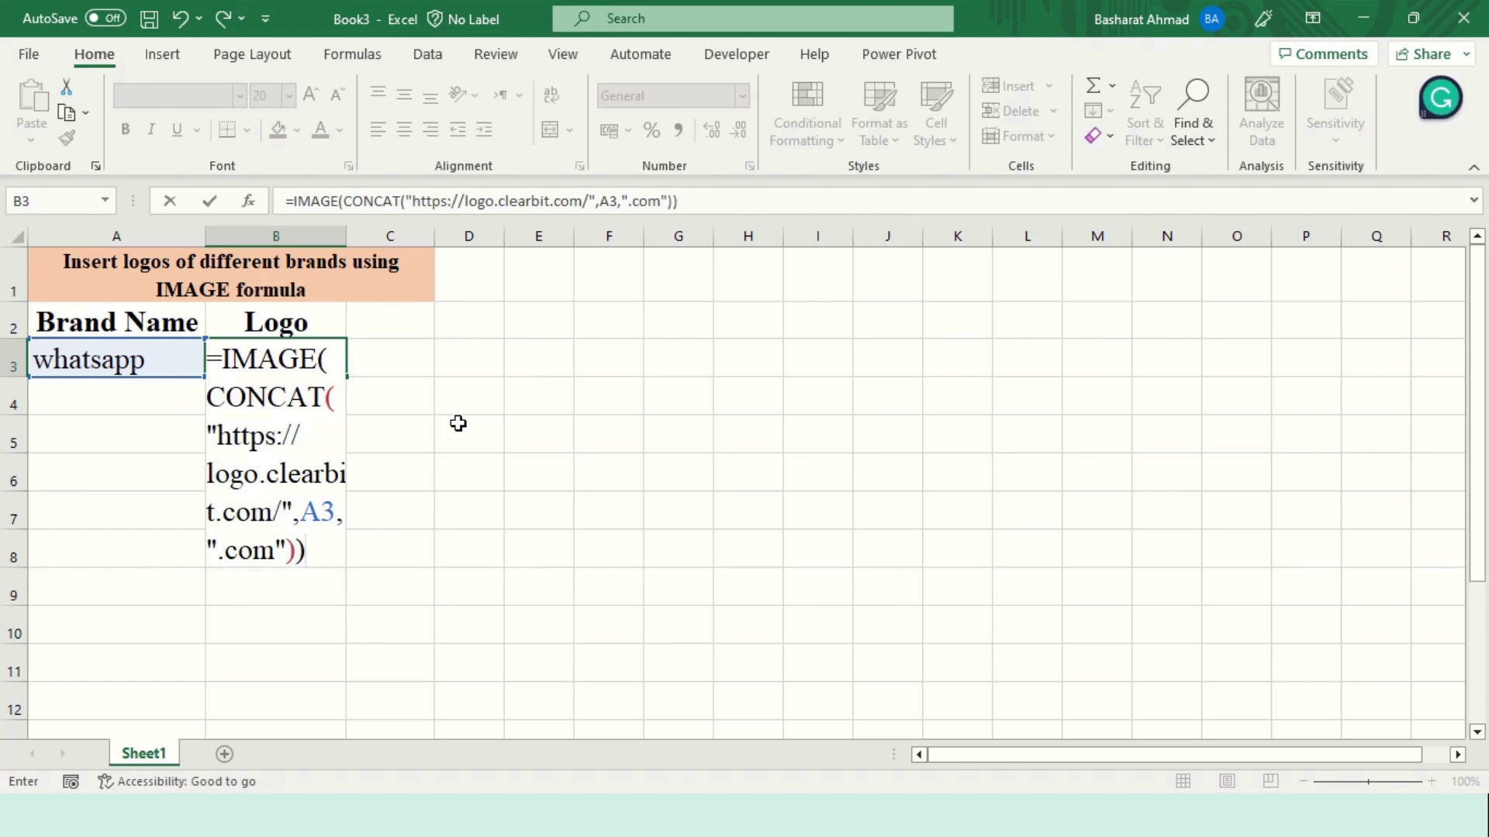
pyautogui.press('Return')
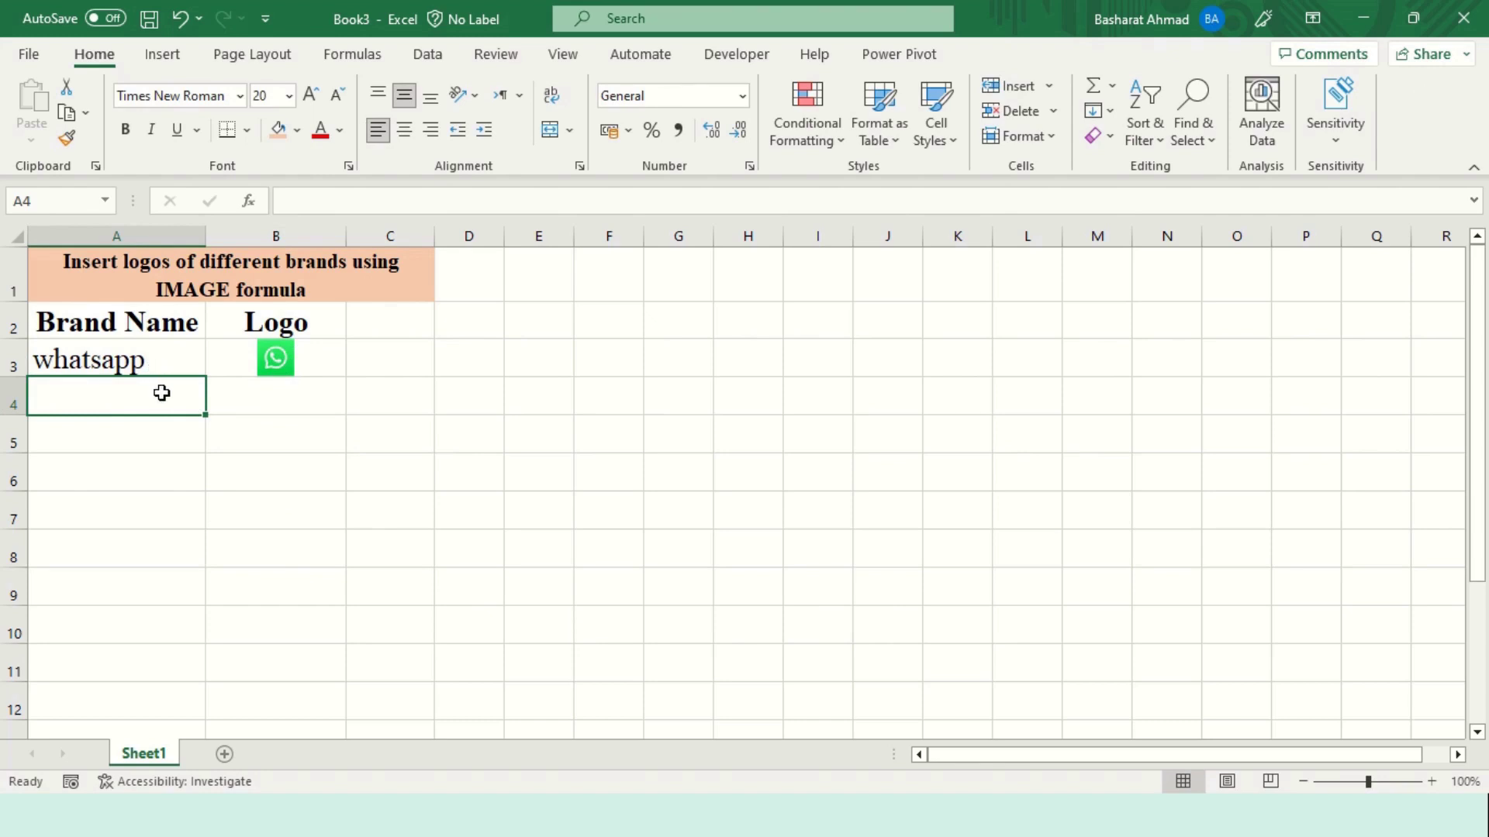
pyautogui.write('face')
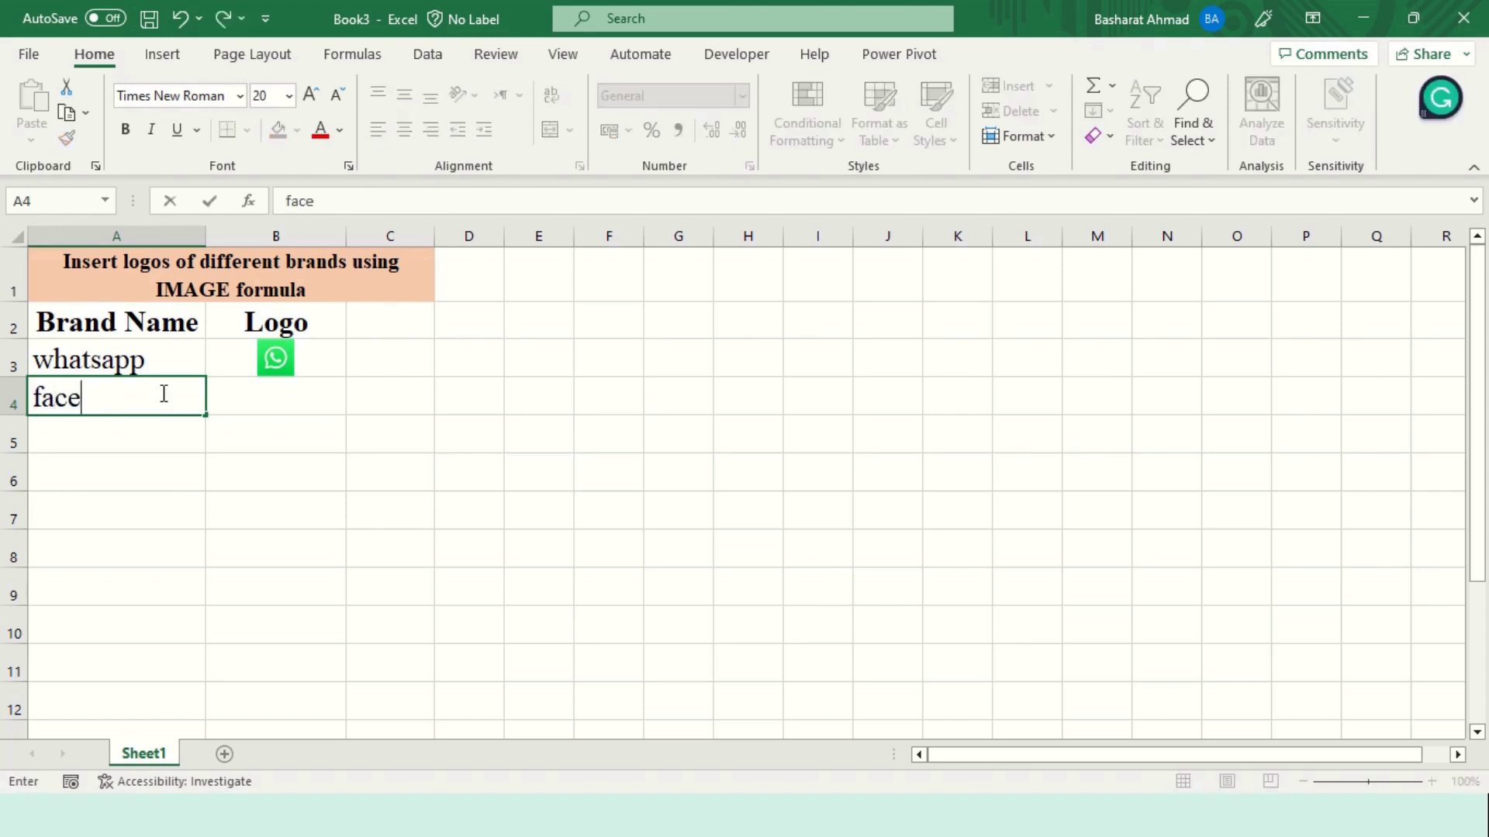
pyautogui.write('book')
# Enter 'facebook' in A4 and fill B3's logo formula down to B4.
pyautogui.press('Tab')
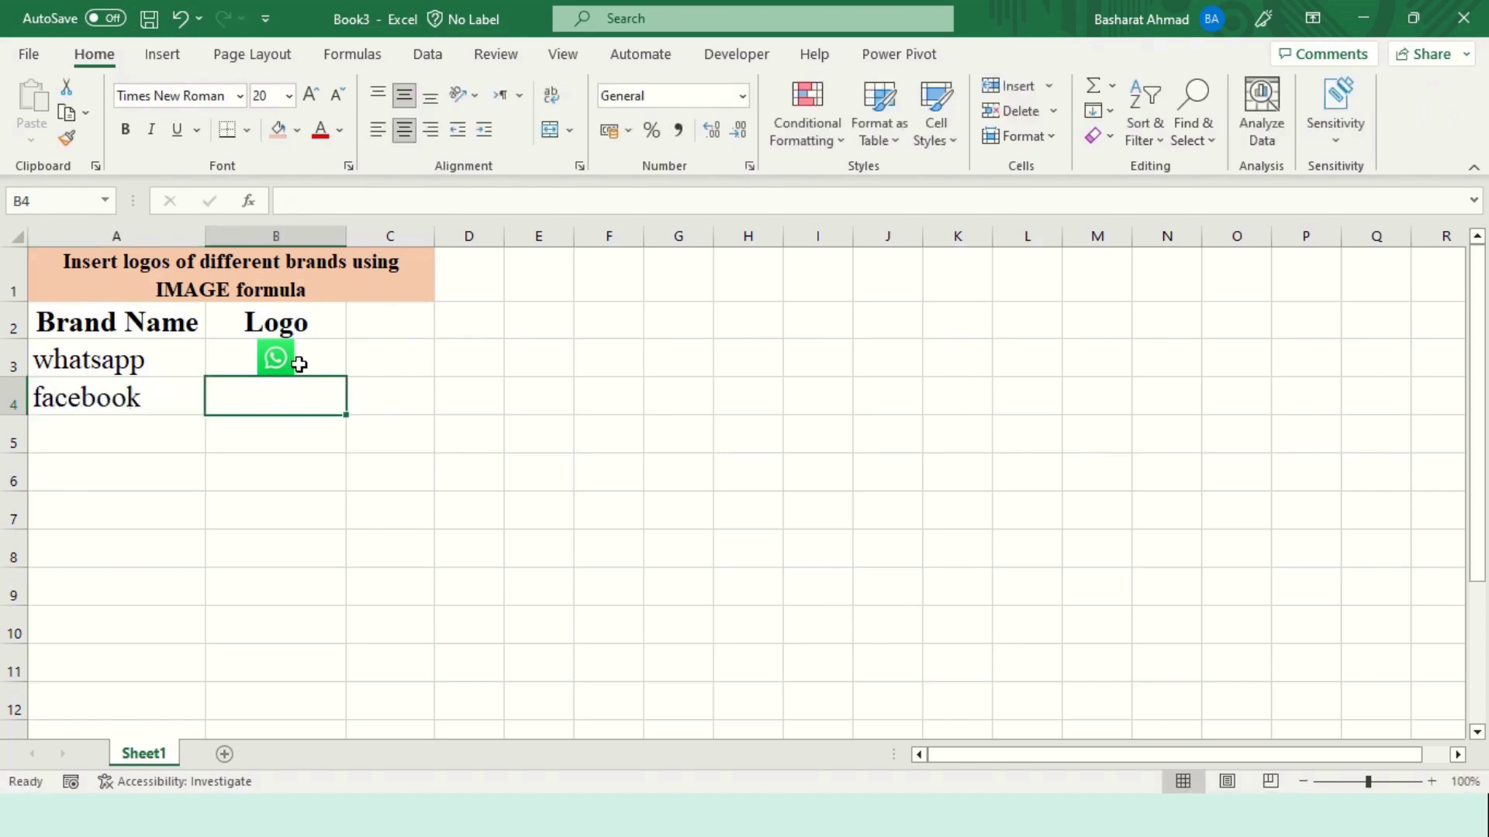
pyautogui.click(321, 360)
pyautogui.moveTo(346, 378); pyautogui.dragTo(341, 419)
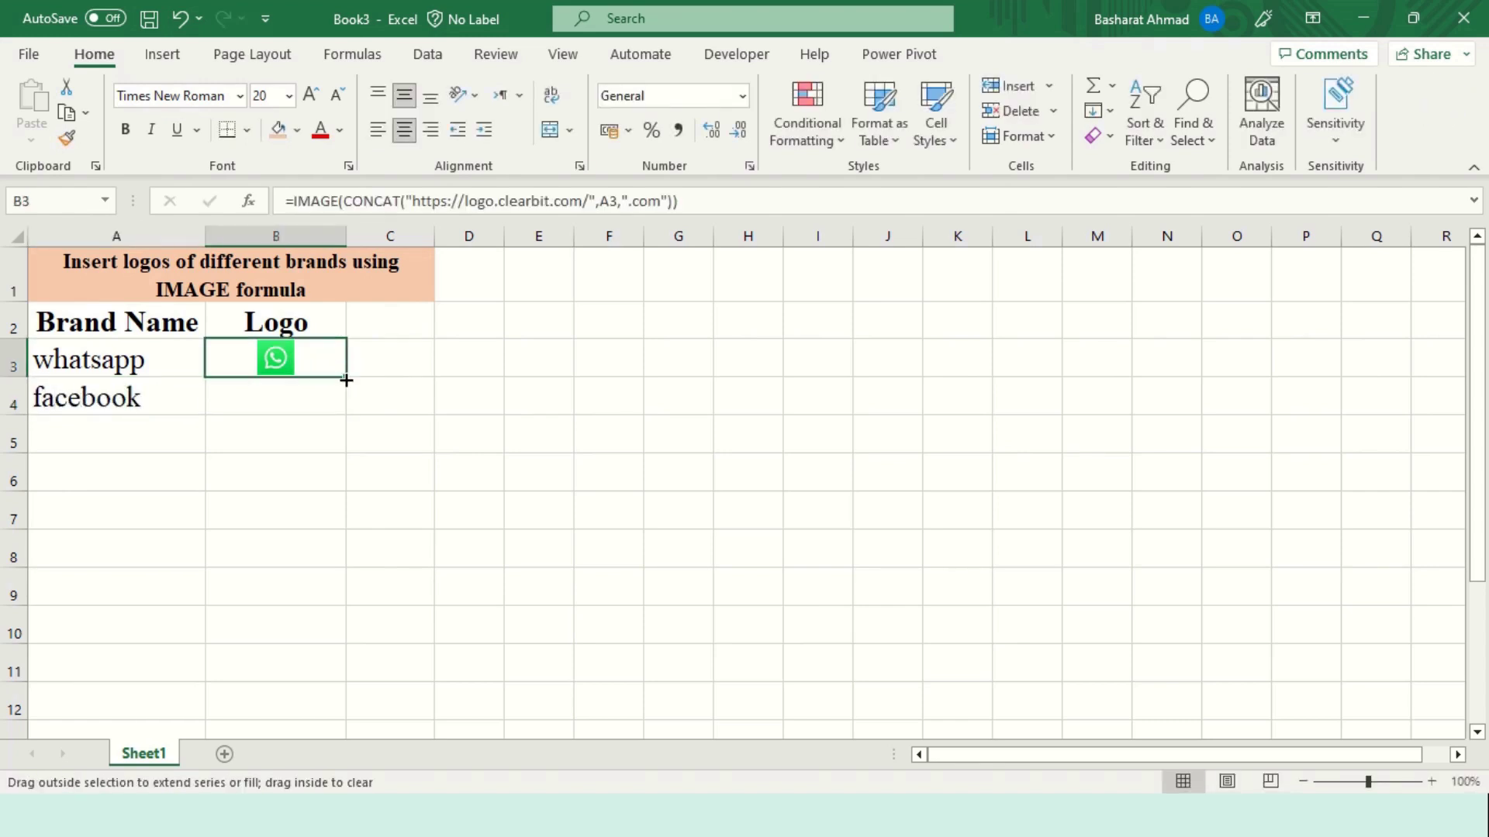
pyautogui.click(145, 433)
pyautogui.write('O')
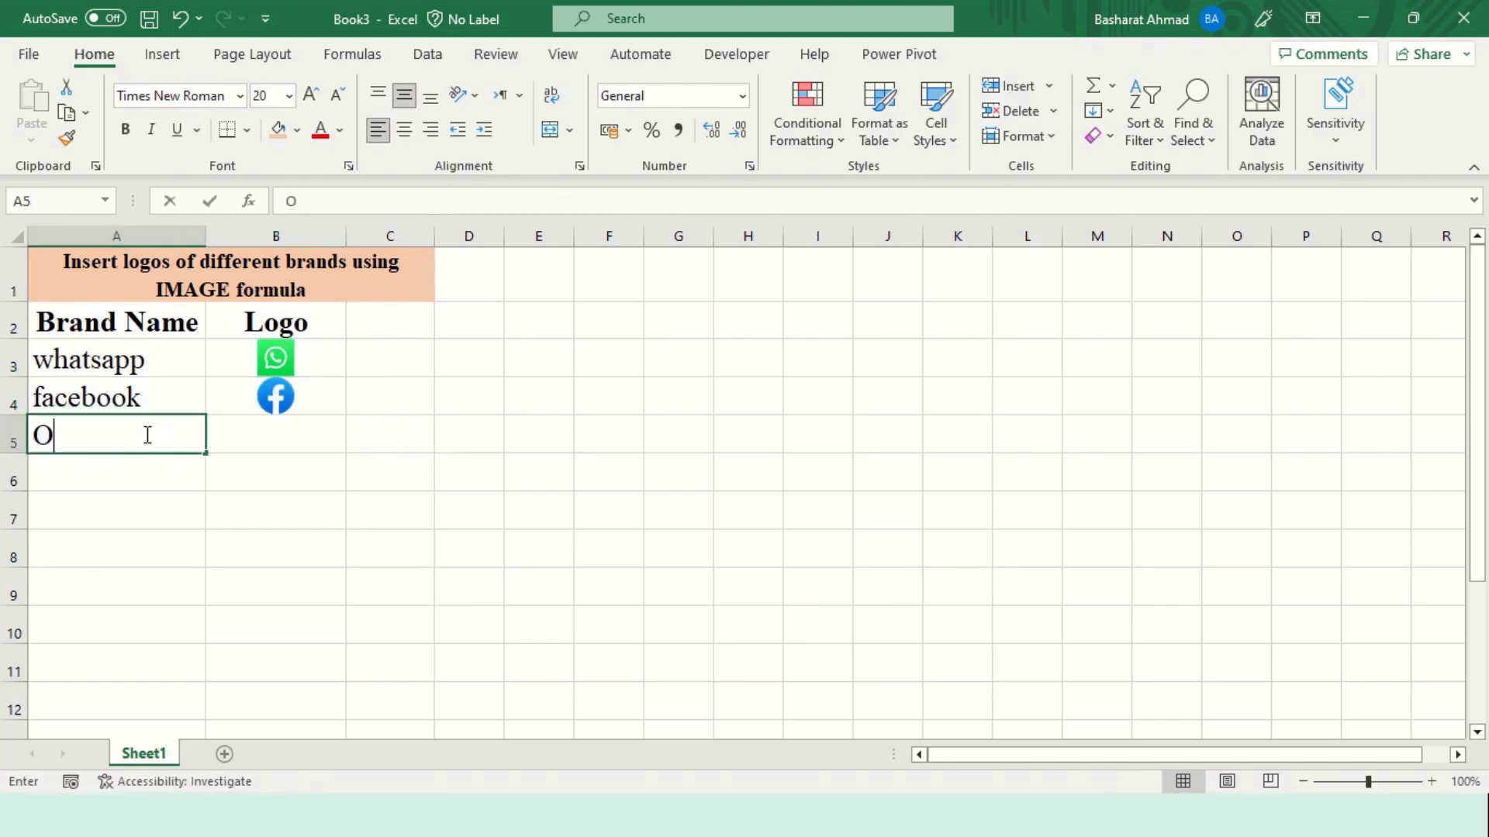
pyautogui.write('penAI')
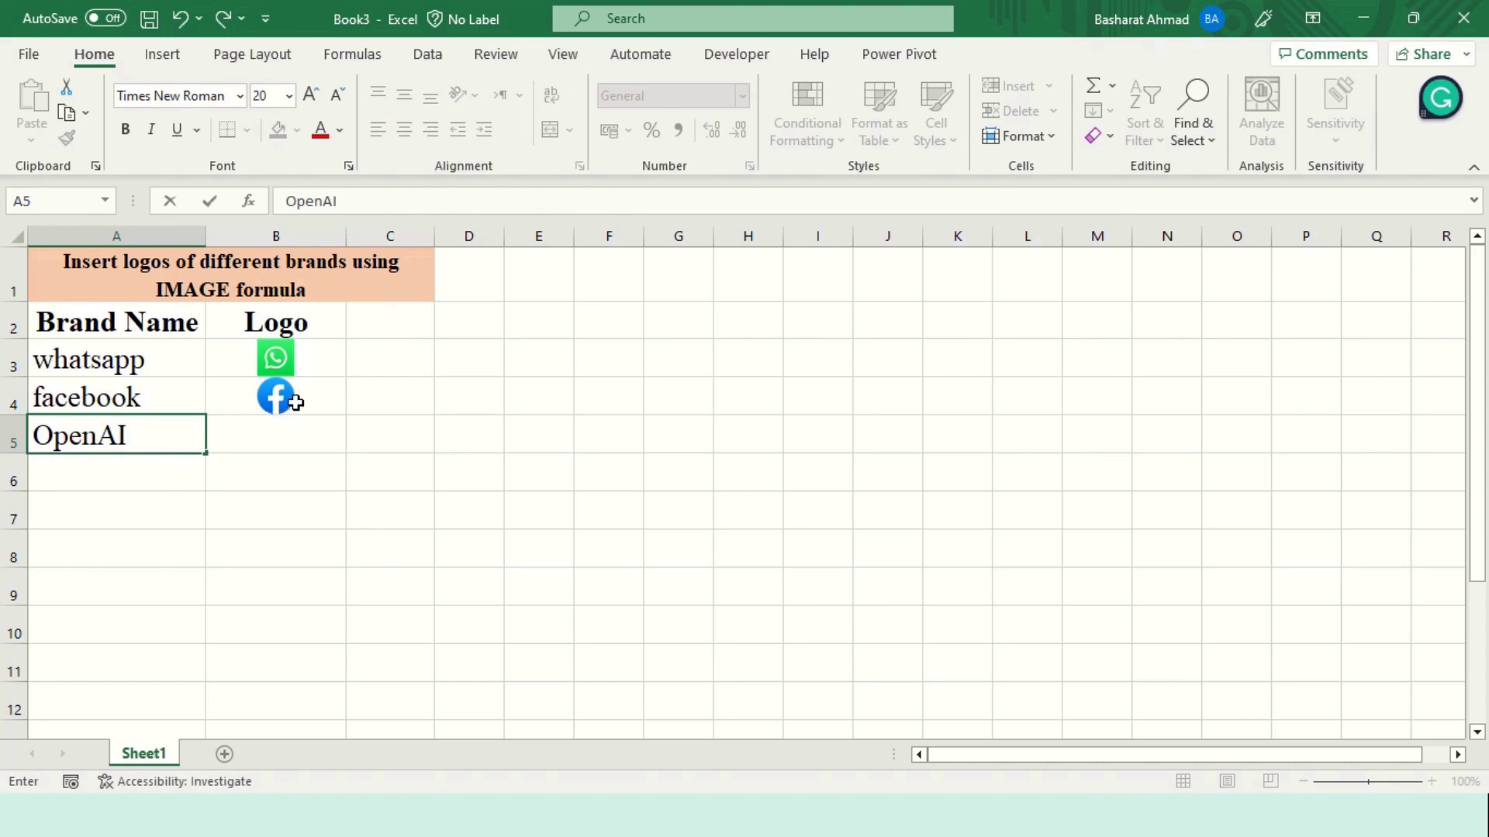
# Enter OpenAI, Linkedin and Jio as brand names in A5 through A7.
pyautogui.click(176, 469)
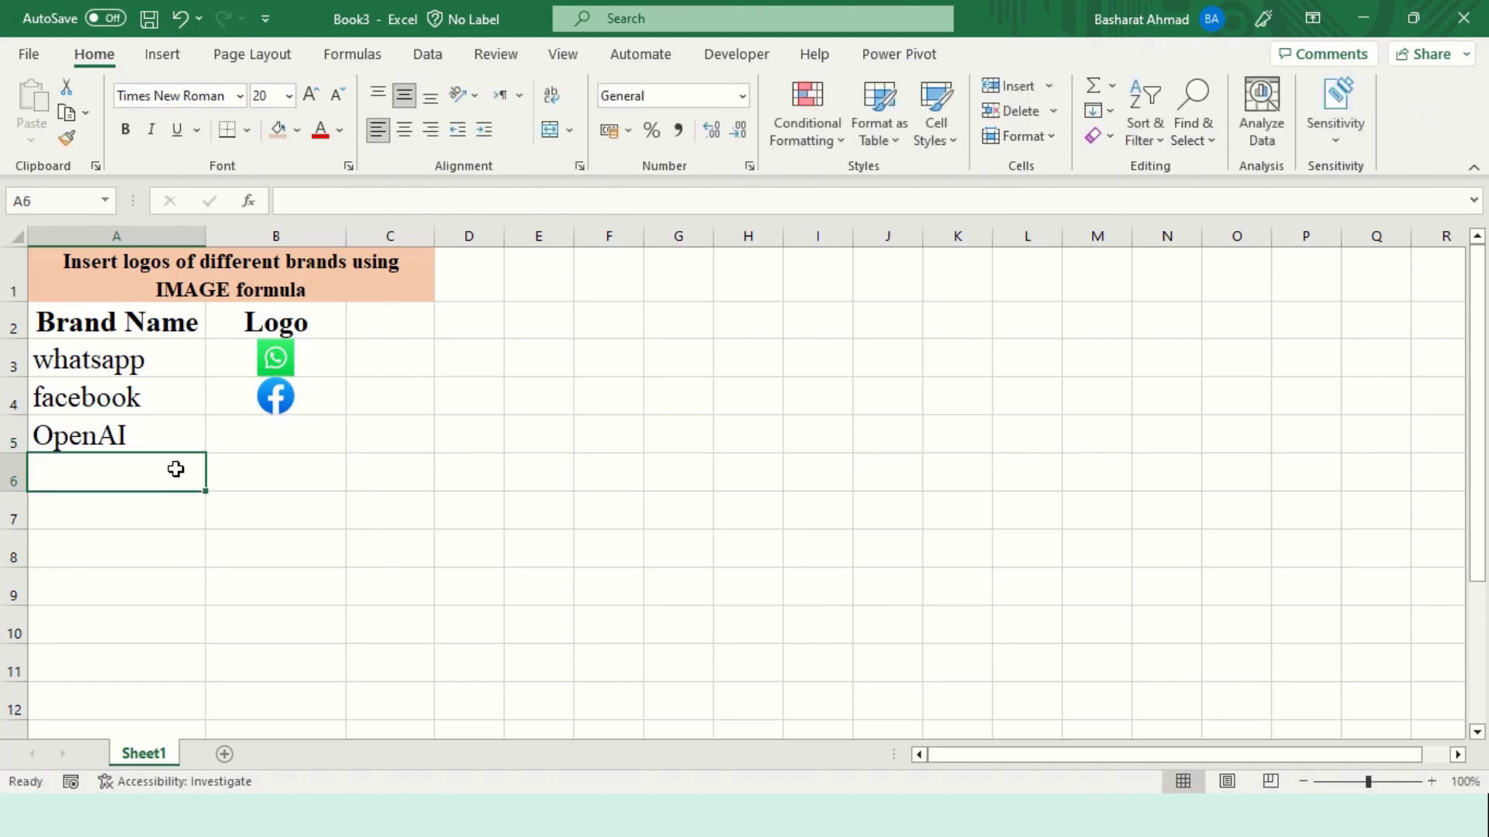
pyautogui.write('Linke')
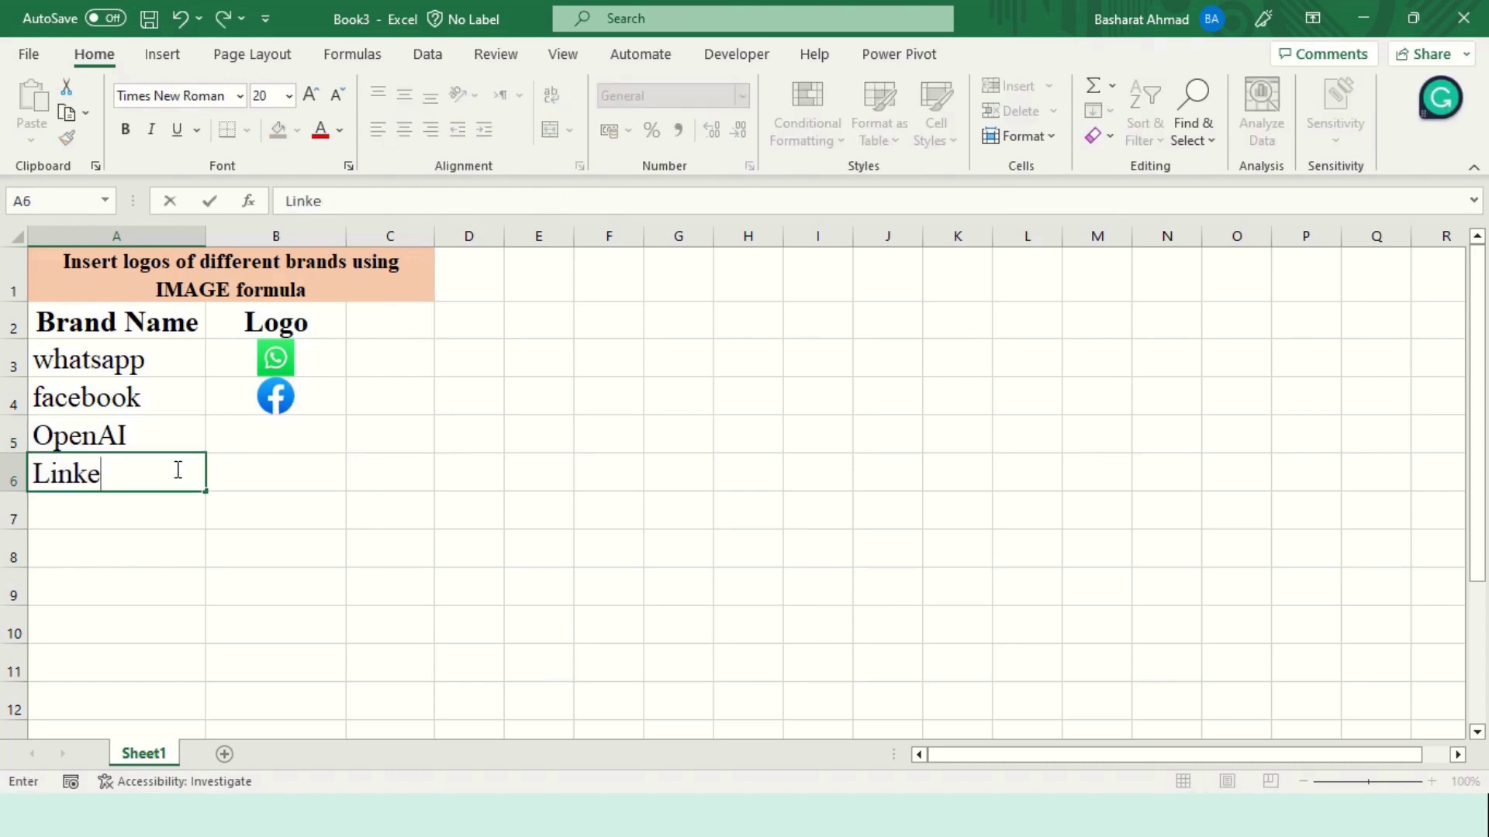
pyautogui.write('din')
pyautogui.press('Return')
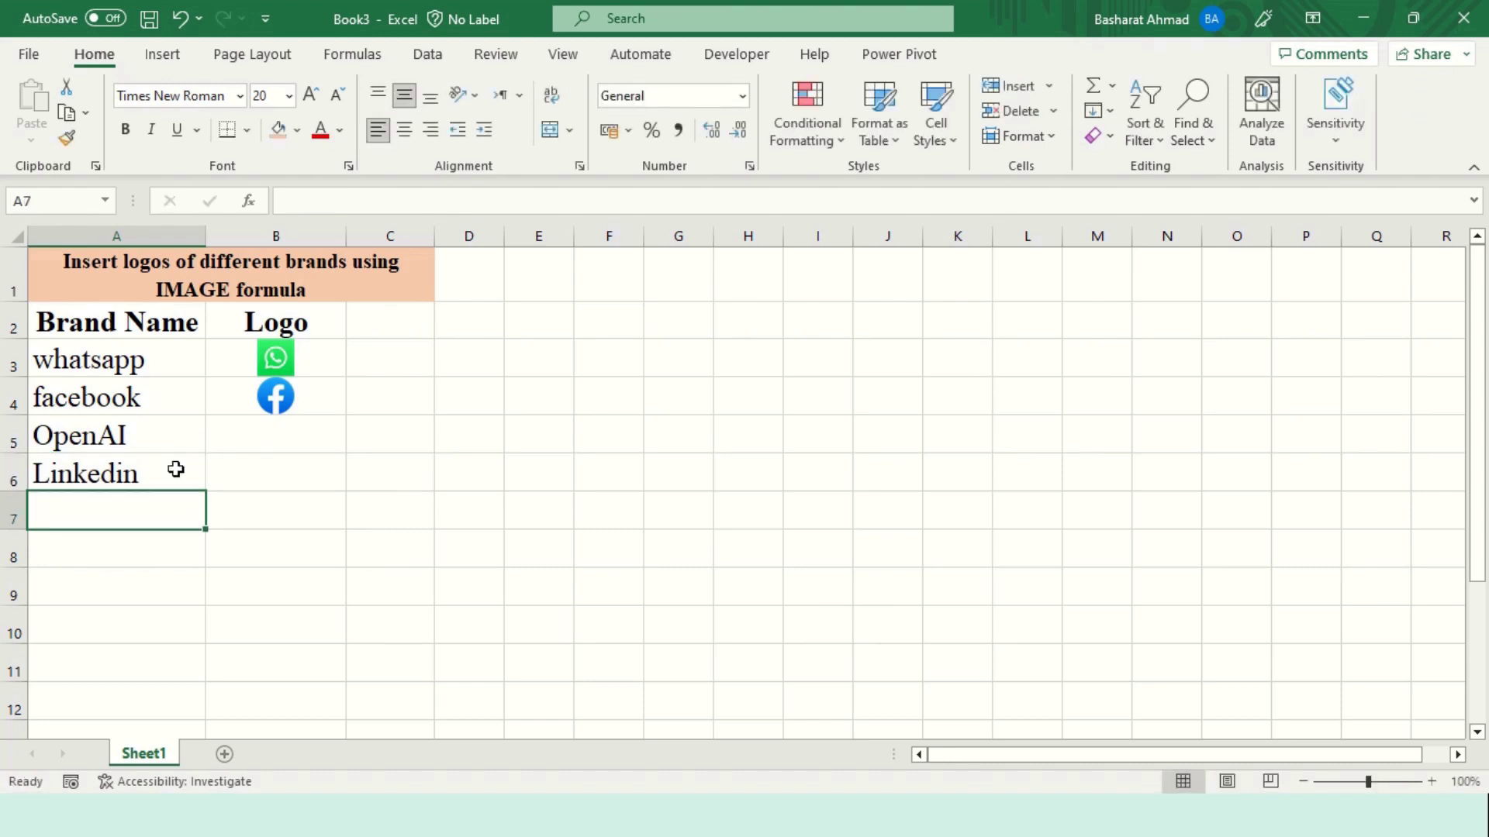
pyautogui.write('Jio')
pyautogui.press('Return')
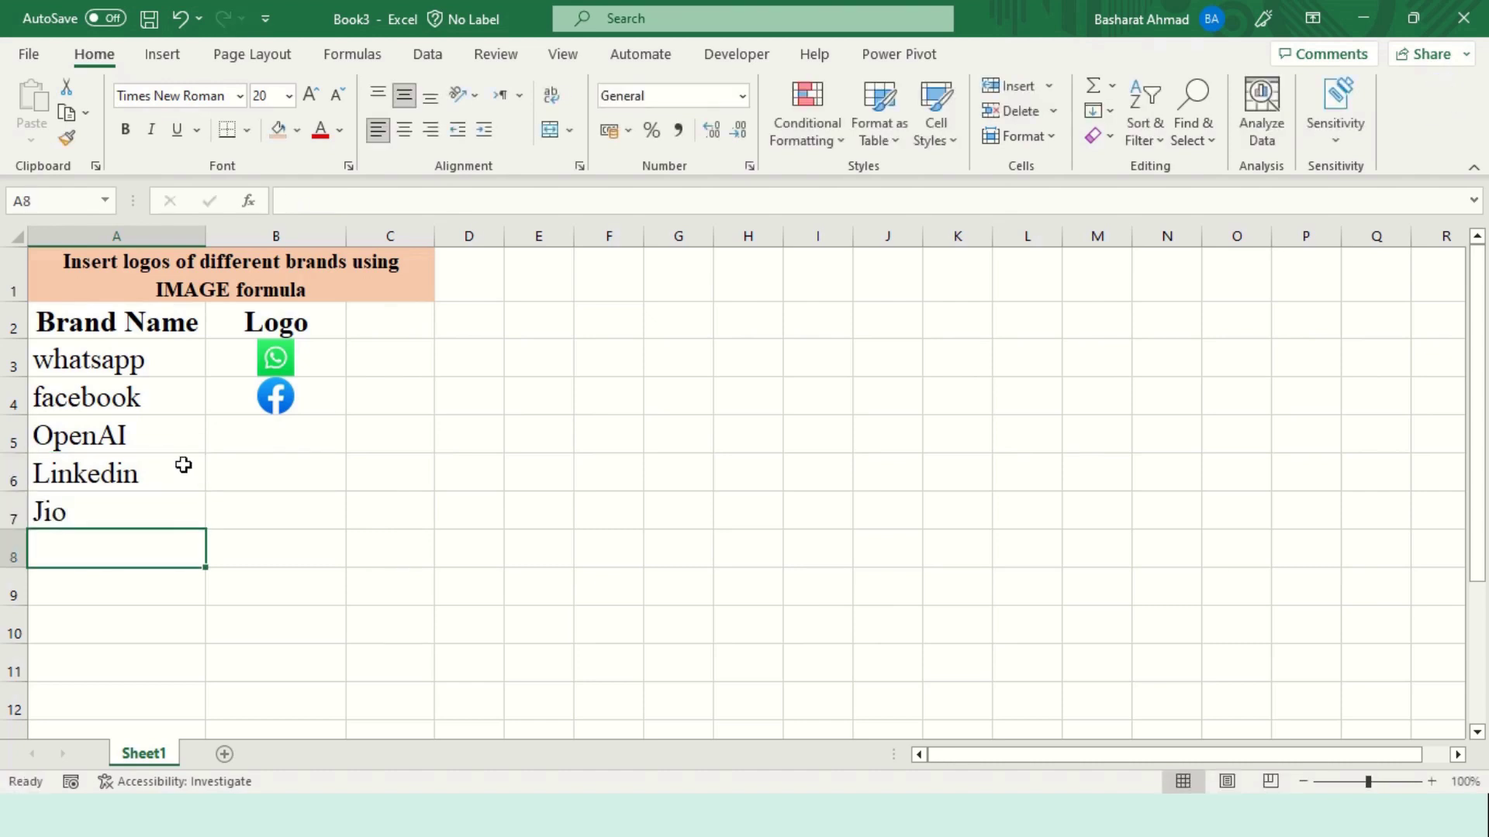
# Fill B4's logo formula down to B7, then deselect the filled cells.
pyautogui.click(306, 395)
pyautogui.moveTo(345, 414); pyautogui.dragTo(345, 526)
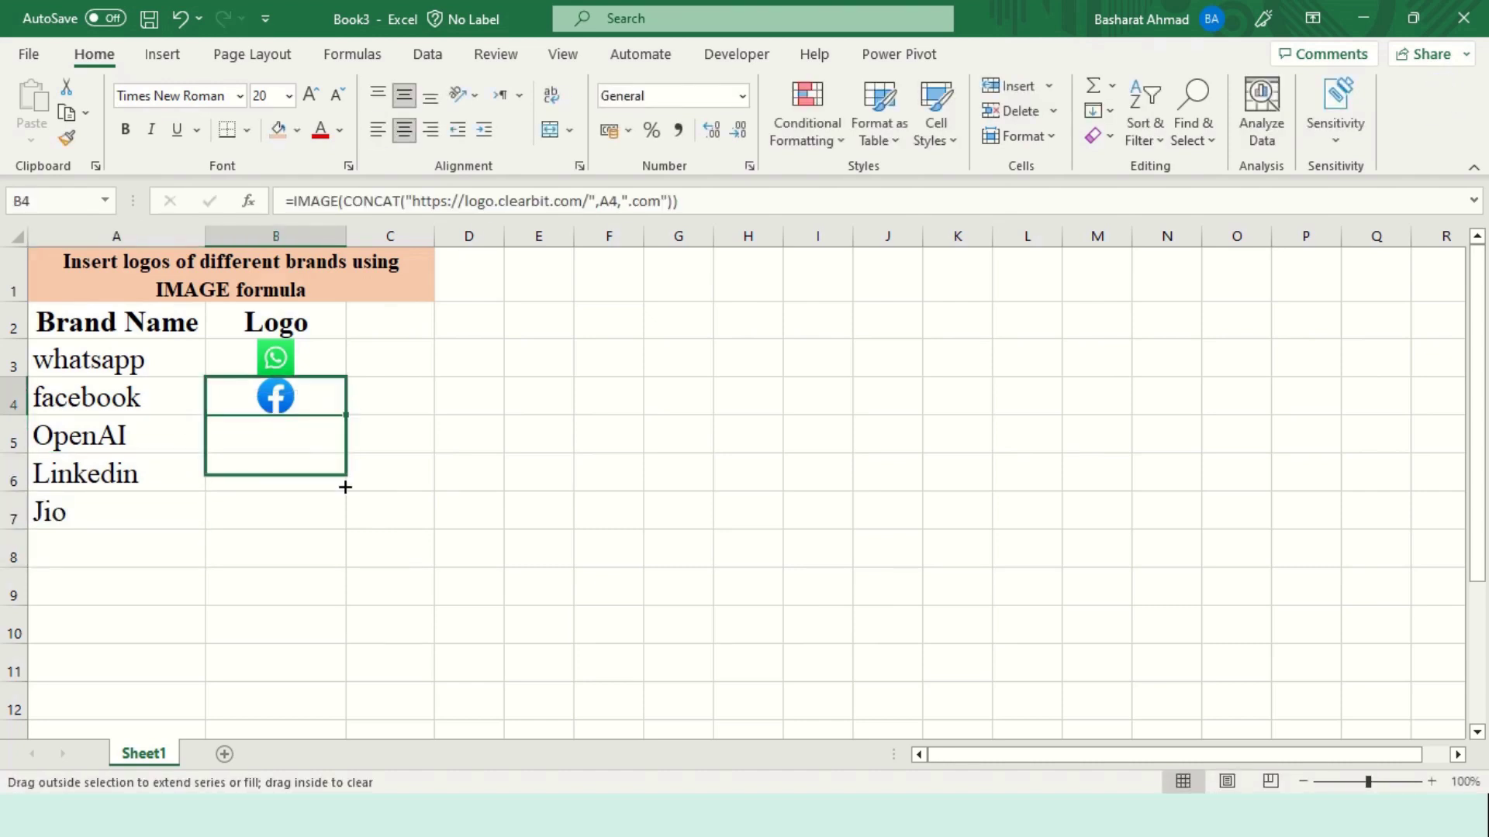
pyautogui.click(286, 593)
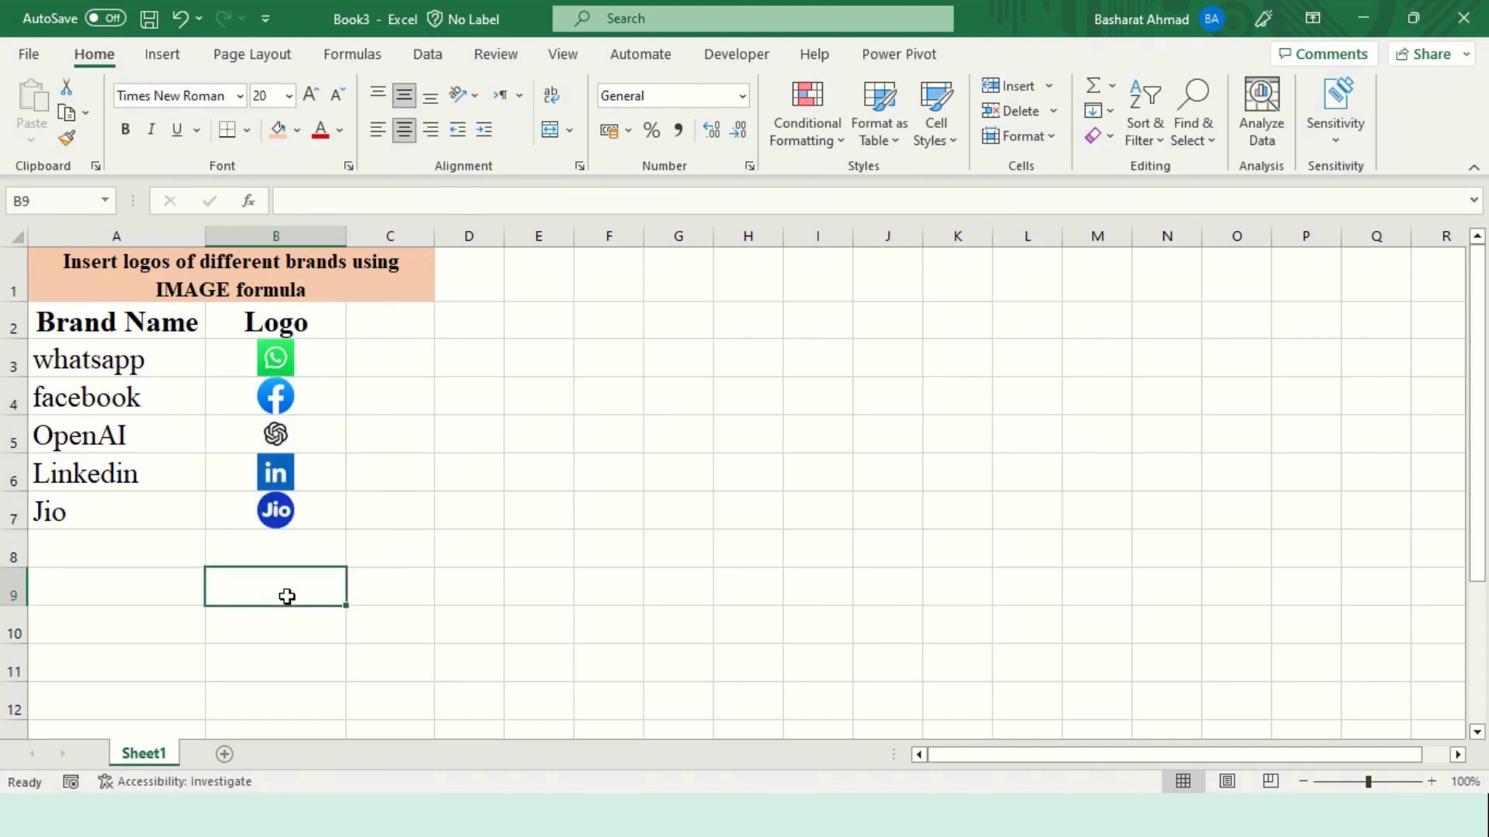